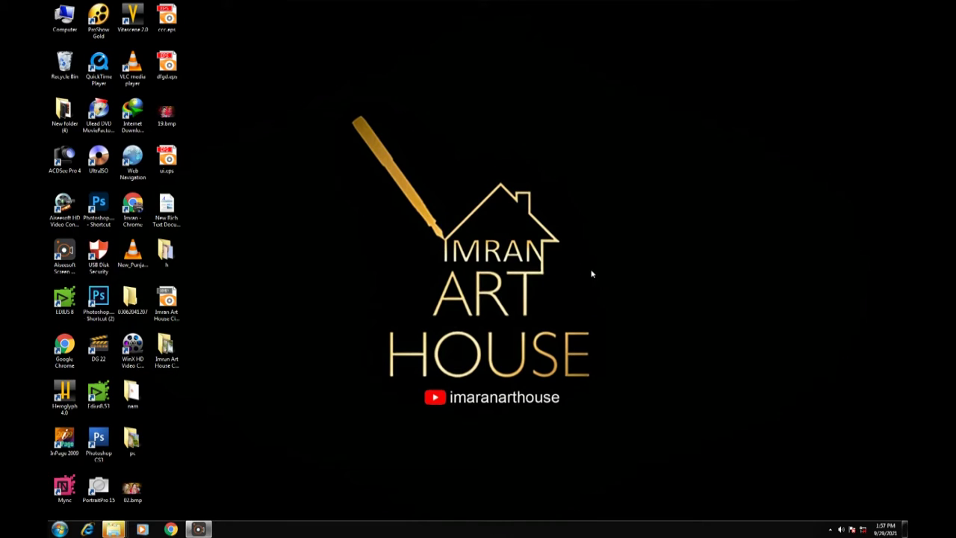
- Refresh the desktop and open the New Rich Text Document notes at the greeting line
{"action": "right_click", "coordinate": [405, 134]}
{"action": "left_click", "coordinate": [430, 160]}
{"action": "double_click", "coordinate": [166, 209]}
{"action": "left_click", "coordinate": [368, 96]}
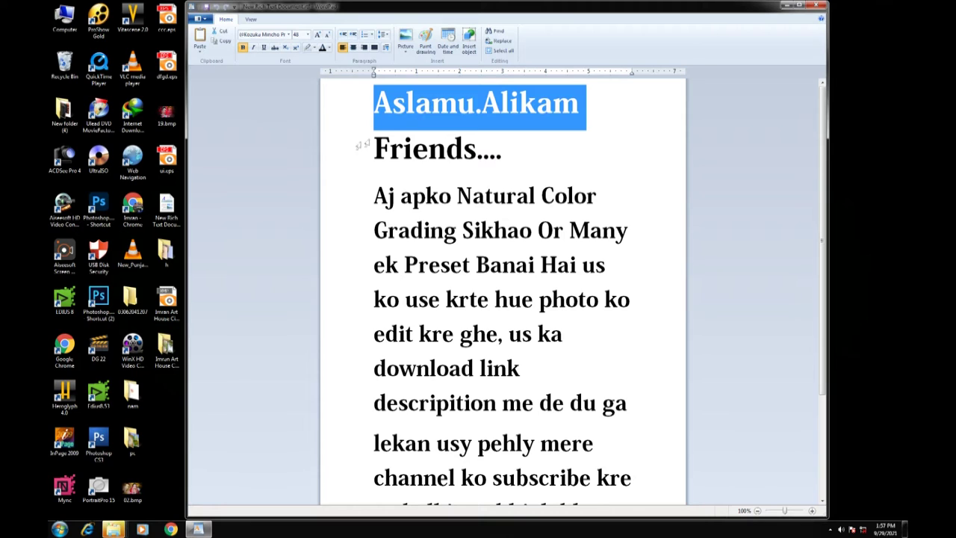
{"action": "left_click", "coordinate": [360, 151]}
- Read through the notes' paragraphs, close the document and refresh the desktop
{"action": "left_click", "coordinate": [375, 193]}
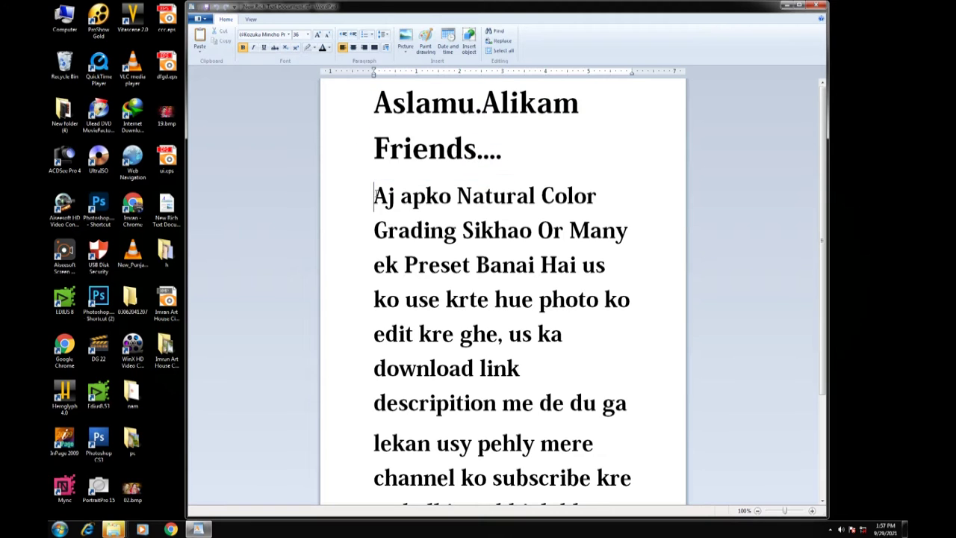
{"action": "triple_click", "coordinate": [374, 196]}
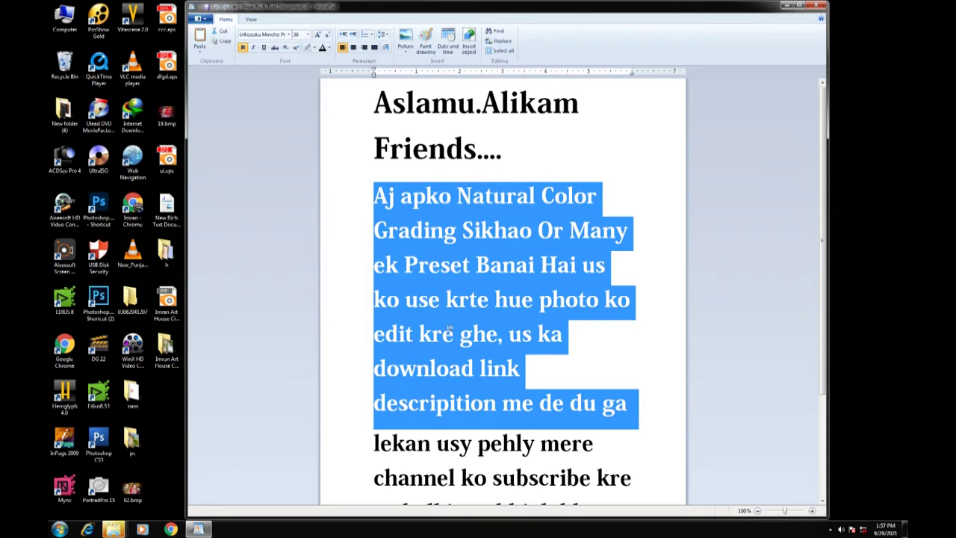
{"action": "scroll", "coordinate": [515, 431], "scroll_direction": "down", "scroll_amount": 2}
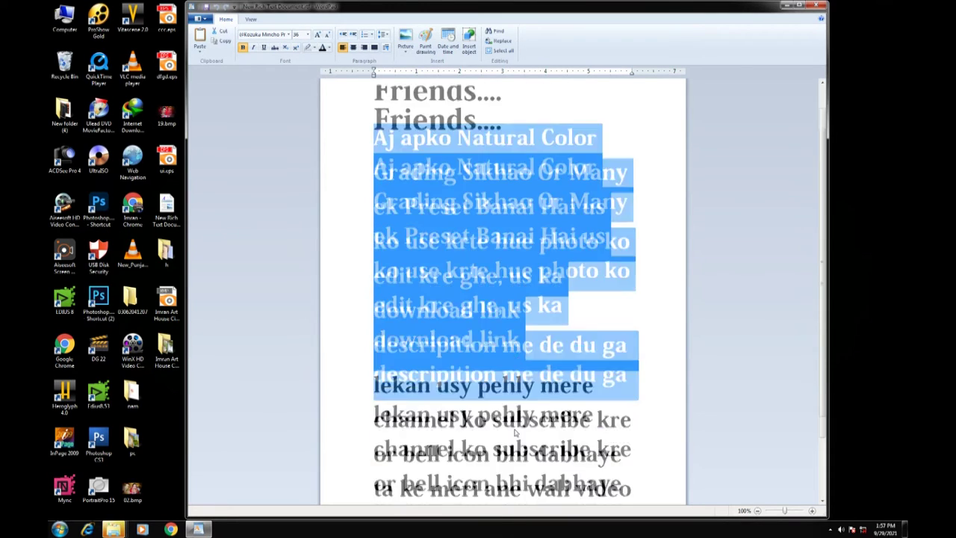
{"action": "triple_click", "coordinate": [371, 307]}
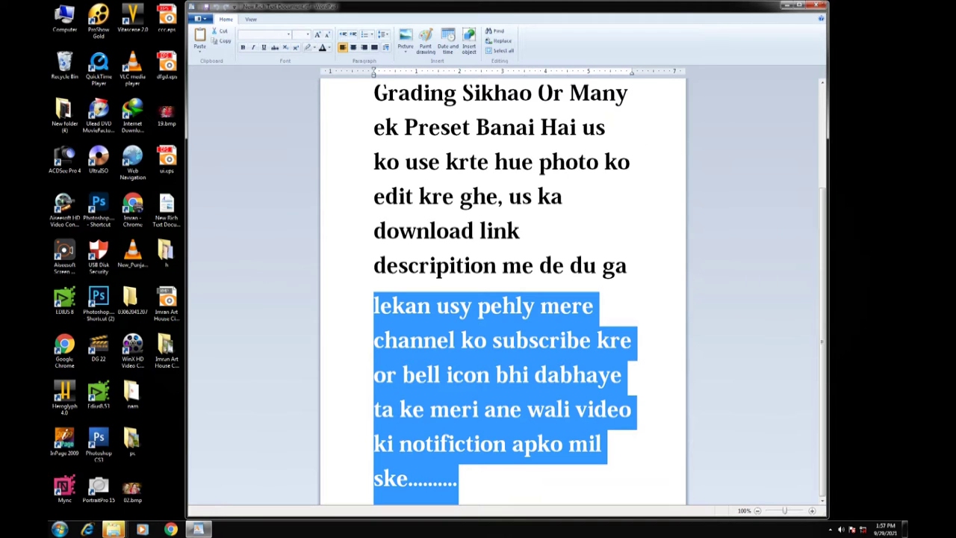
{"action": "left_click", "coordinate": [820, 6]}
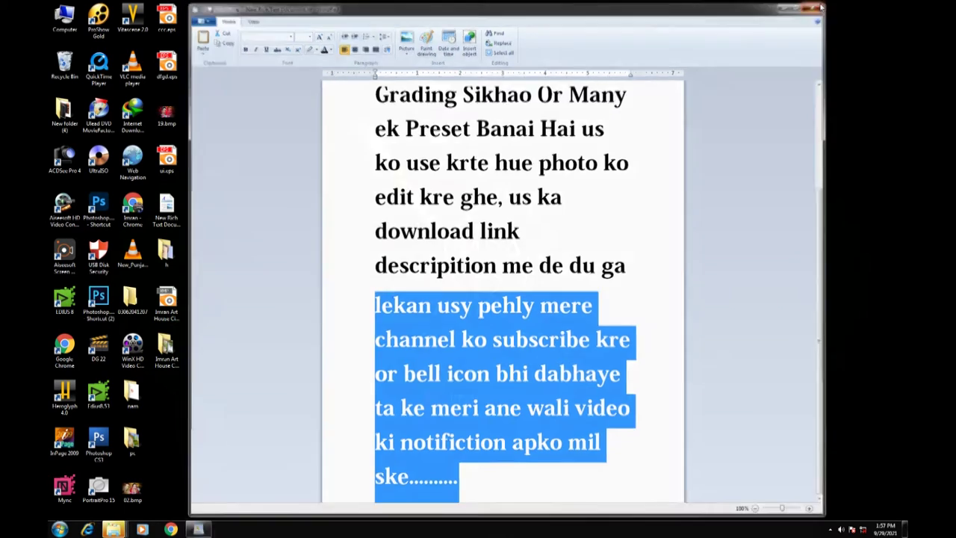
{"action": "right_click", "coordinate": [494, 62]}
{"action": "left_click", "coordinate": [522, 87]}
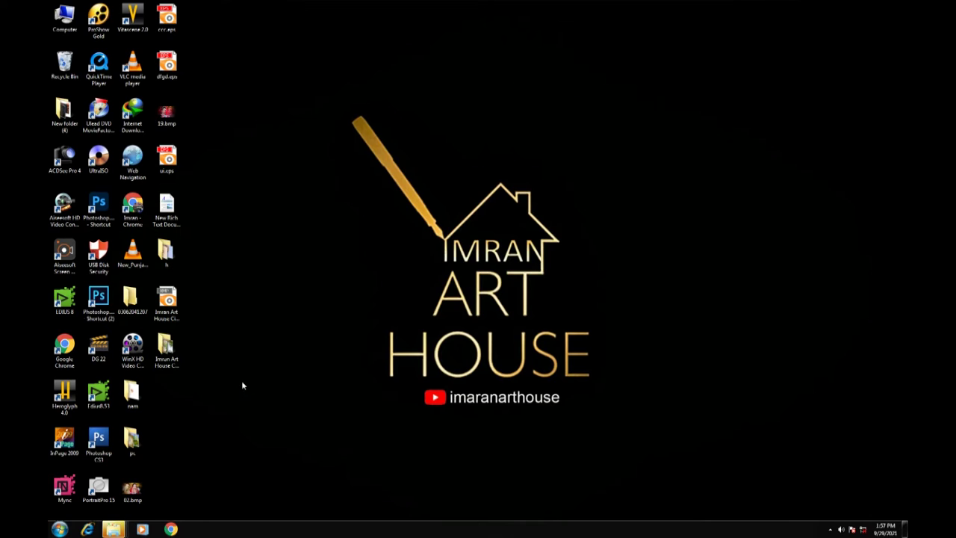
- Launch Photoshop, open DSC_0478.JPG from the 'without edit natural light' folder, and close the folder
{"action": "double_click", "coordinate": [99, 209]}
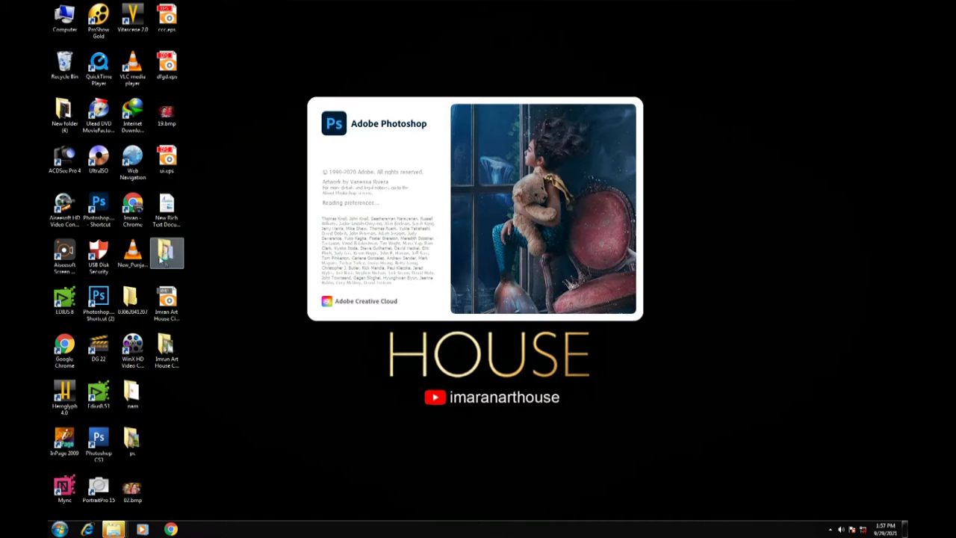
{"action": "left_click_drag", "start_coordinate": [168, 302], "coordinate": [218, 225]}
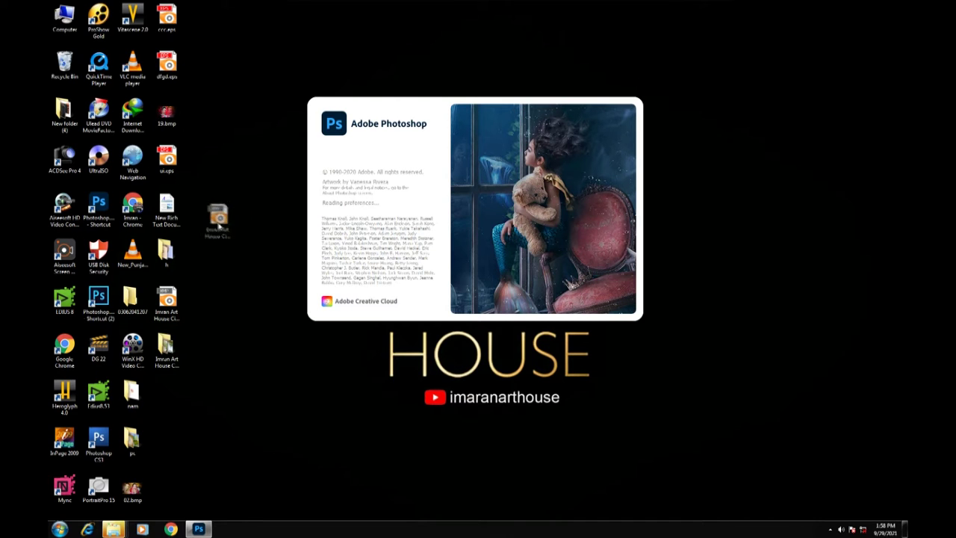
{"action": "left_click_drag", "start_coordinate": [218, 225], "coordinate": [236, 224]}
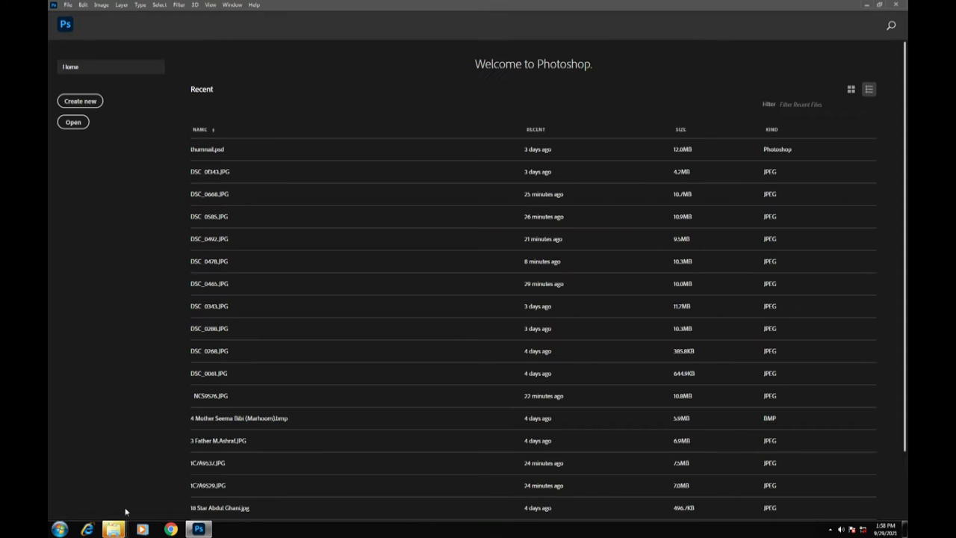
{"action": "mouse_move", "coordinate": [112, 529]}
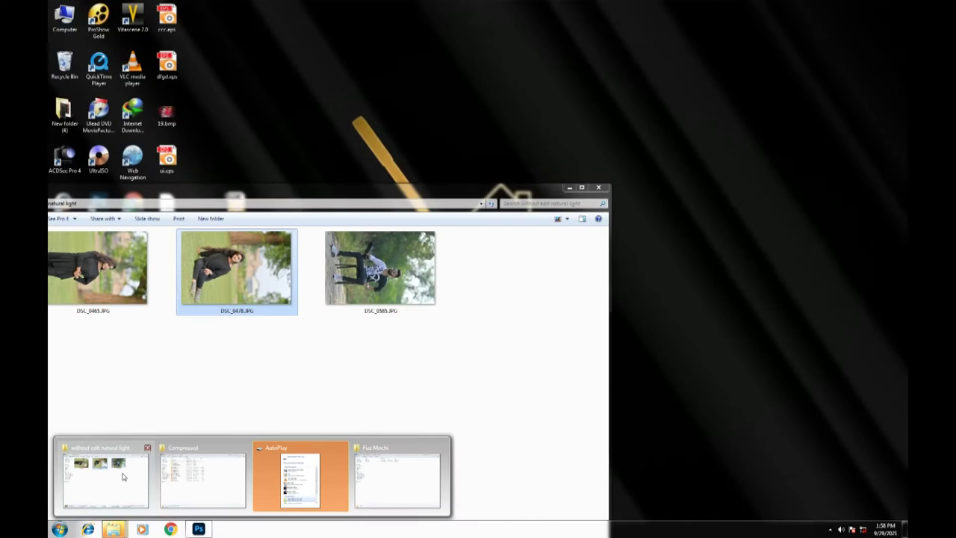
{"action": "left_click", "coordinate": [123, 476]}
{"action": "left_click_drag", "start_coordinate": [241, 199], "coordinate": [447, 218]}
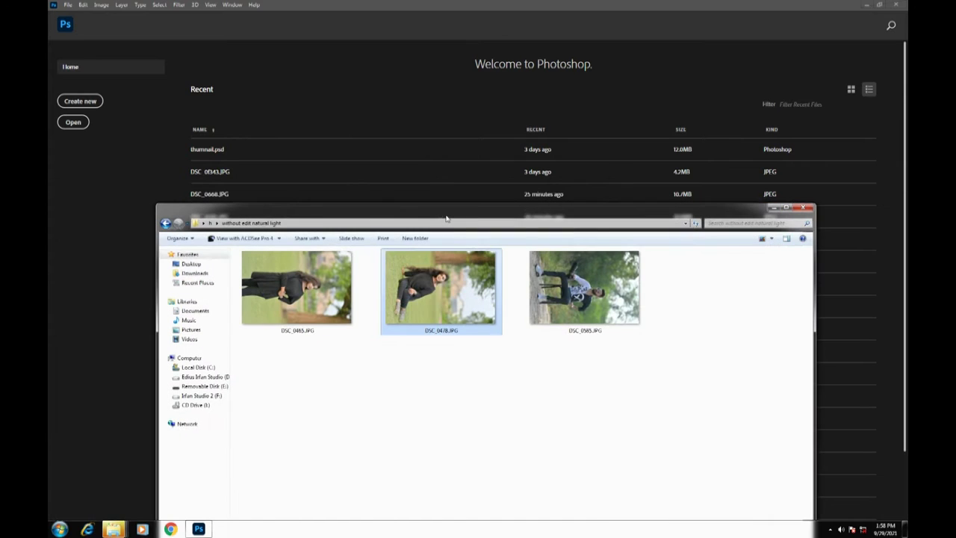
{"action": "left_click_drag", "start_coordinate": [440, 288], "coordinate": [169, 117]}
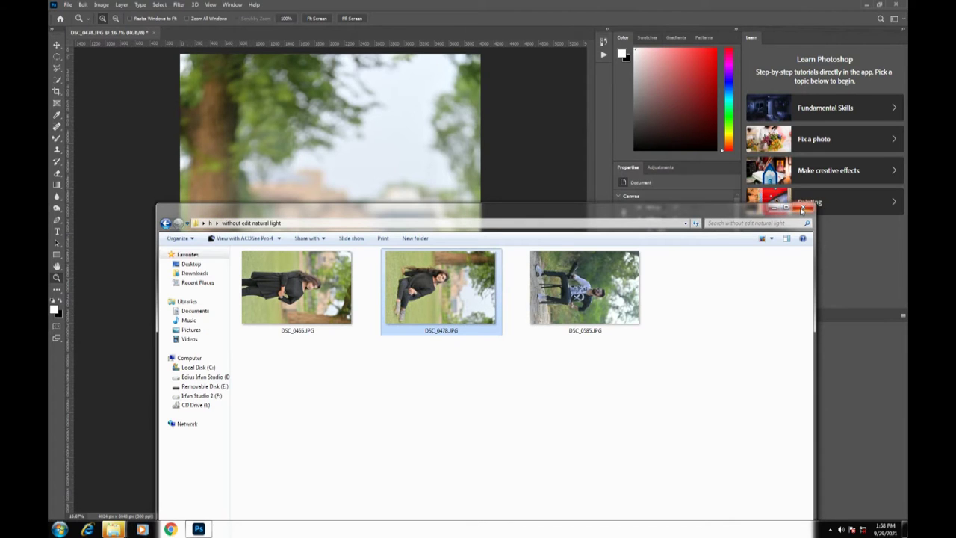
{"action": "left_click", "coordinate": [802, 210]}
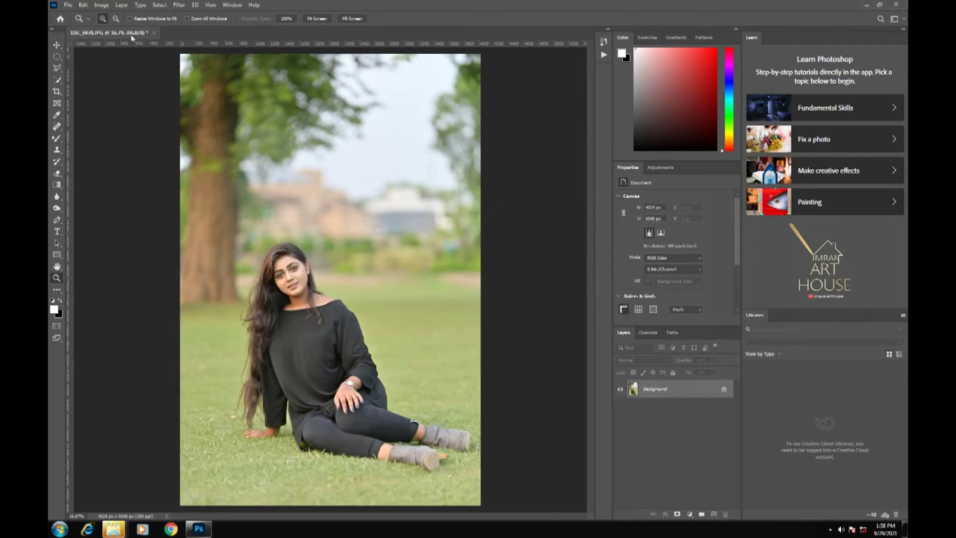
- Float the photo window, duplicate the background into Layer 1, and switch to full screen
{"action": "left_click_drag", "start_coordinate": [126, 37], "coordinate": [146, 52]}
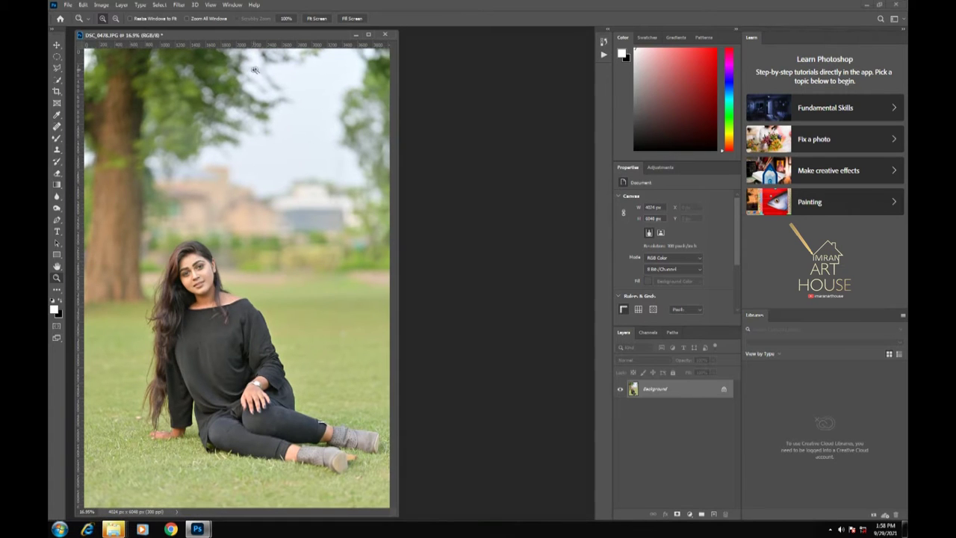
{"action": "left_click_drag", "start_coordinate": [260, 39], "coordinate": [334, 39]}
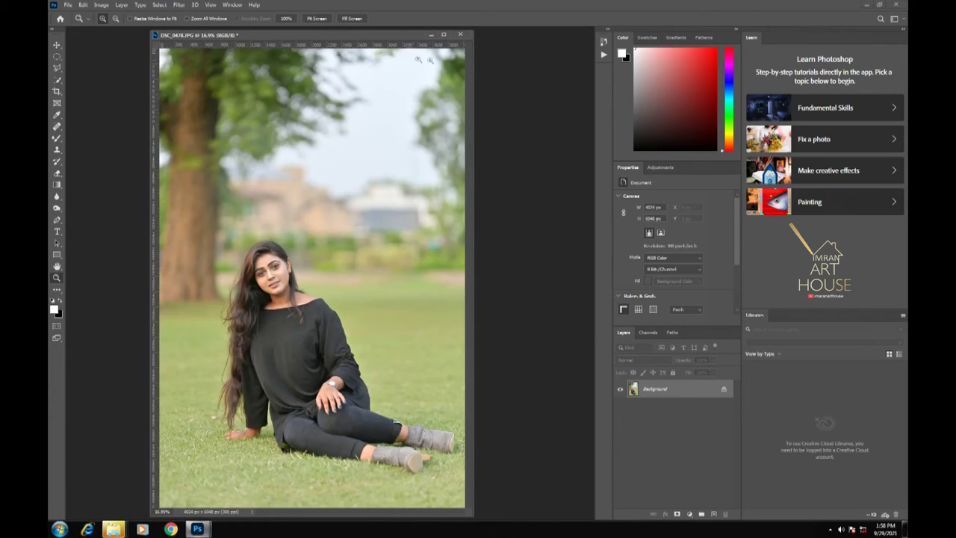
{"action": "key", "text": "ctrl+j"}
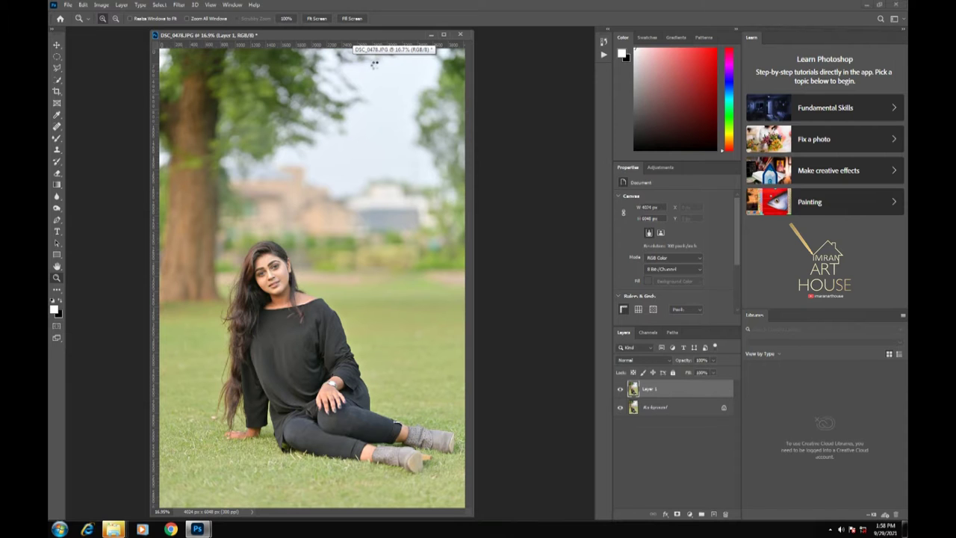
{"action": "key", "text": "f"}
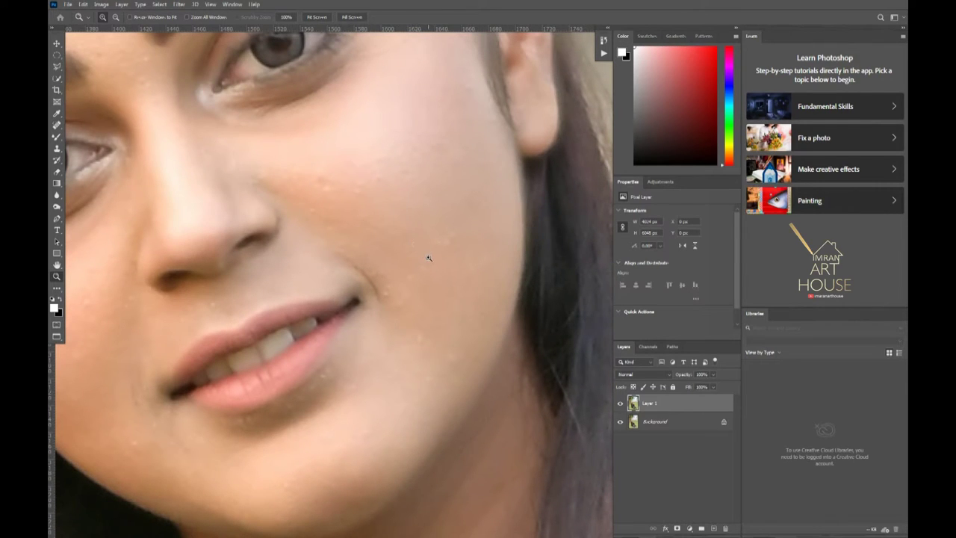
- Zoom the view to frame the face around the eyes and nose
{"action": "left_click", "coordinate": [115, 17]}
{"action": "left_click", "coordinate": [285, 113]}
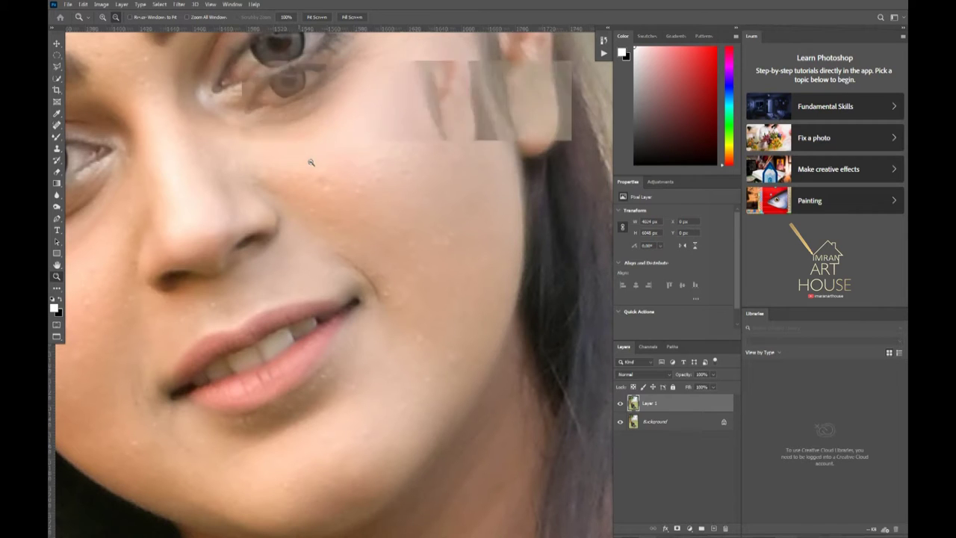
{"action": "left_click", "coordinate": [313, 164]}
{"action": "left_click", "coordinate": [314, 166]}
{"action": "left_click", "coordinate": [103, 17]}
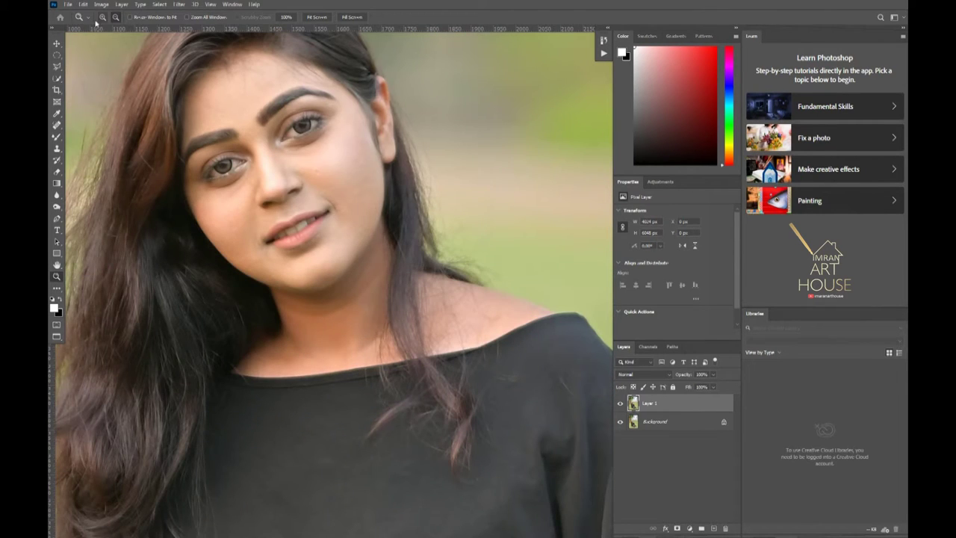
{"action": "left_click", "coordinate": [293, 149]}
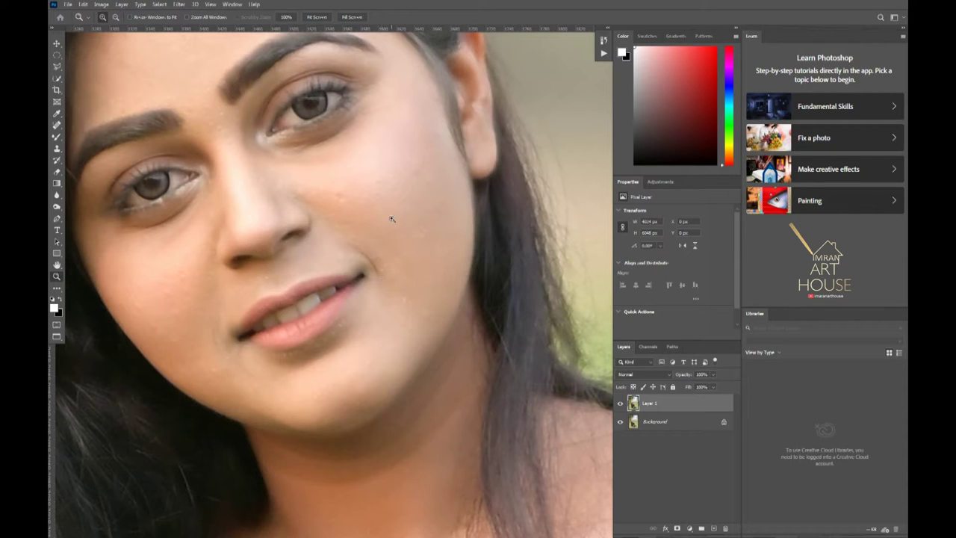
{"action": "left_click", "coordinate": [56, 102]}
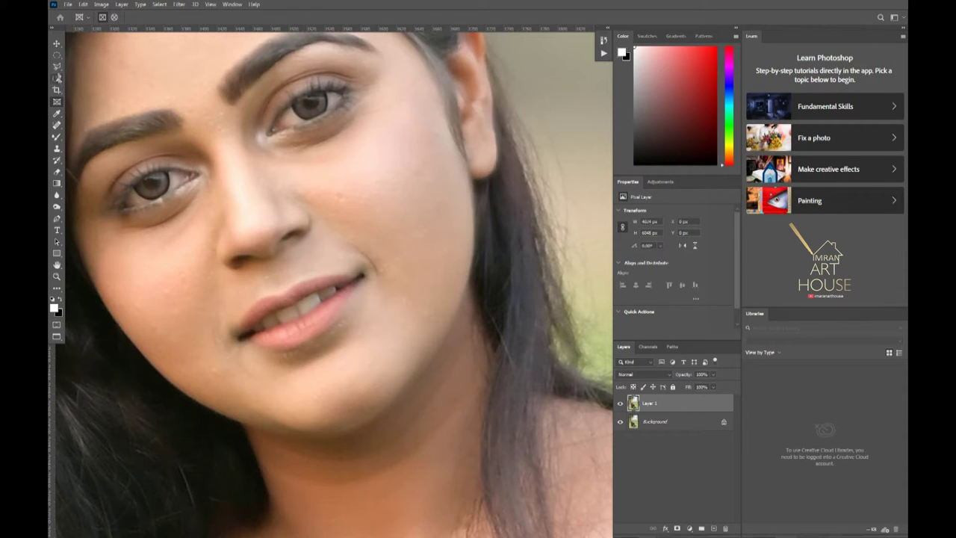
{"action": "left_click", "coordinate": [57, 125]}
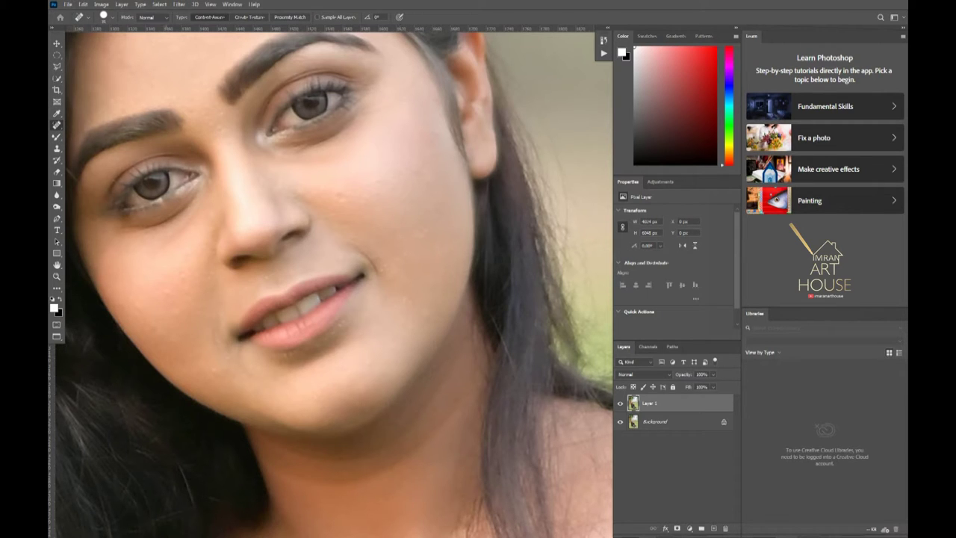
- Make the healing brush slightly smaller and remove the cheek mole and several cheek and chin blemishes
{"action": "left_click", "coordinate": [111, 16]}
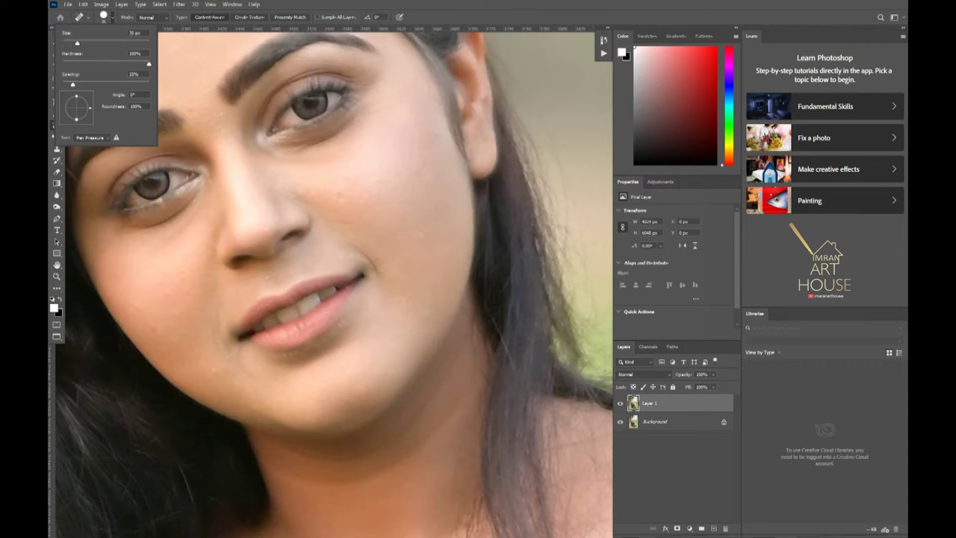
{"action": "left_click_drag", "start_coordinate": [73, 43], "coordinate": [70, 43]}
{"action": "left_click", "coordinate": [372, 192]}
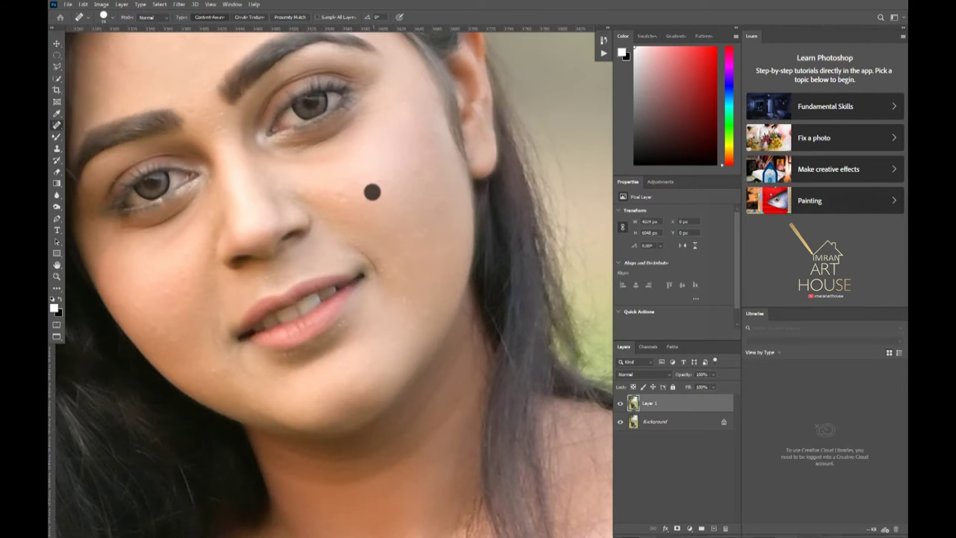
{"action": "left_click", "coordinate": [419, 170]}
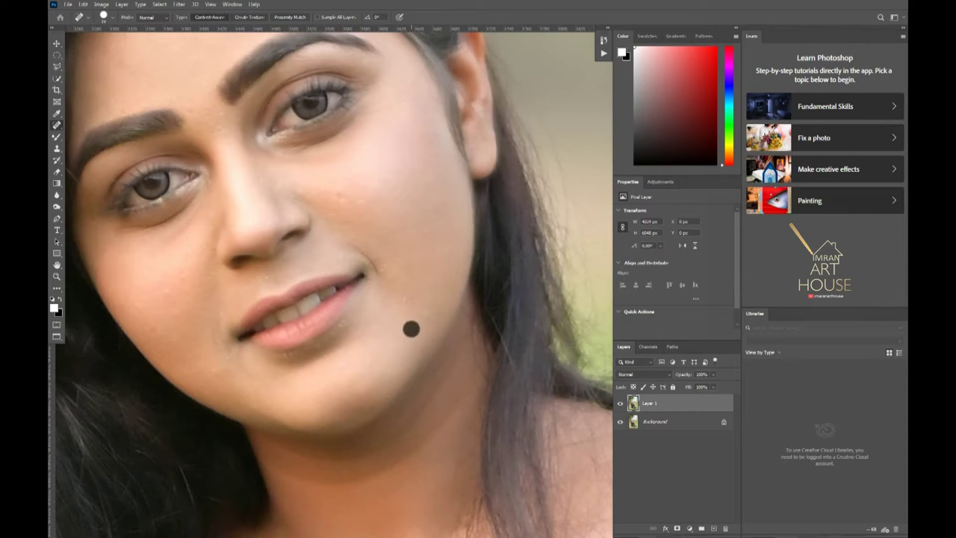
{"action": "left_click", "coordinate": [216, 376]}
{"action": "left_click", "coordinate": [163, 297]}
{"action": "left_click", "coordinate": [189, 250]}
{"action": "left_click", "coordinate": [360, 199]}
{"action": "left_click", "coordinate": [395, 236]}
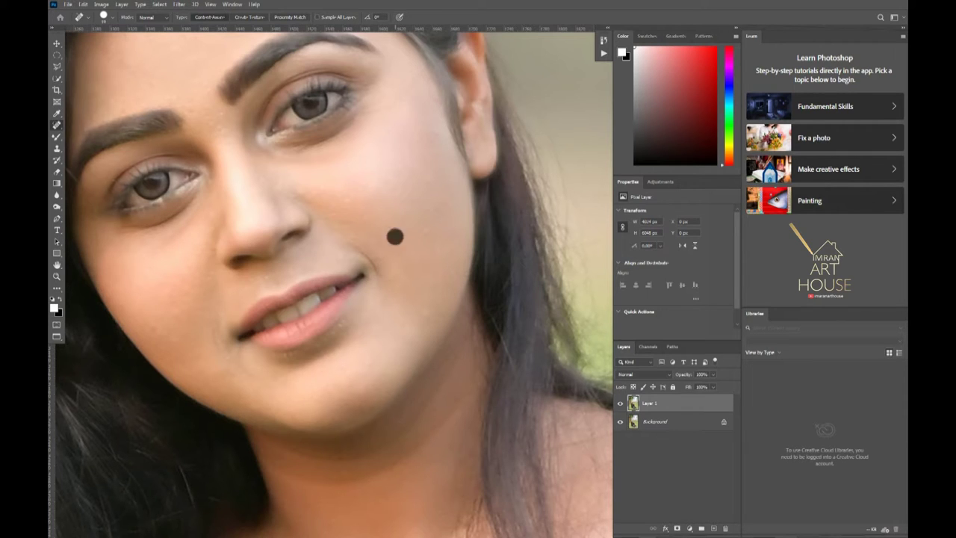
{"action": "left_click", "coordinate": [428, 249]}
{"action": "left_click", "coordinate": [425, 217]}
- Heal the remaining spots on the right cheek and chin
{"action": "left_click", "coordinate": [422, 180]}
{"action": "left_click", "coordinate": [378, 190]}
{"action": "left_click", "coordinate": [309, 185]}
{"action": "left_click", "coordinate": [343, 202]}
{"action": "left_click", "coordinate": [391, 234]}
{"action": "left_click", "coordinate": [328, 414]}
{"action": "left_click", "coordinate": [352, 392]}
- Shrink the brush and heal the small blemishes below the lips and on the chin
{"action": "key", "text": "bracketleft"}
{"action": "key", "text": "bracketleft"}
{"action": "left_click", "coordinate": [336, 405]}
{"action": "left_click", "coordinate": [324, 390]}
{"action": "left_click", "coordinate": [309, 400]}
{"action": "left_click", "coordinate": [317, 347]}
{"action": "left_click", "coordinate": [329, 336]}
- Invert Layer 1's colours and heal the spots on the forehead
{"action": "key", "text": "ctrl+i"}
{"action": "scroll", "coordinate": [474, 284], "scroll_direction": "up", "scroll_amount": 2}
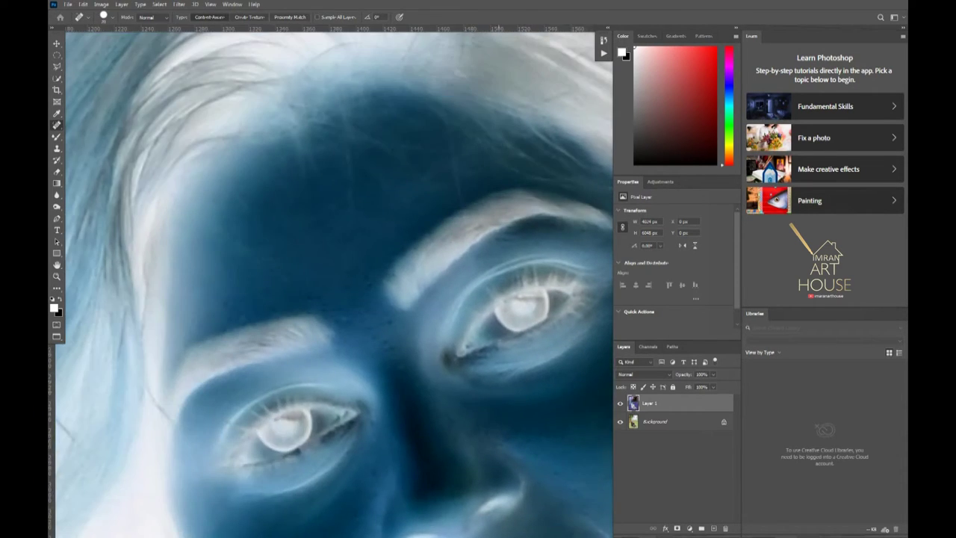
{"action": "left_click", "coordinate": [331, 237]}
{"action": "left_click", "coordinate": [385, 347]}
{"action": "left_click", "coordinate": [365, 329]}
{"action": "left_click", "coordinate": [392, 352]}
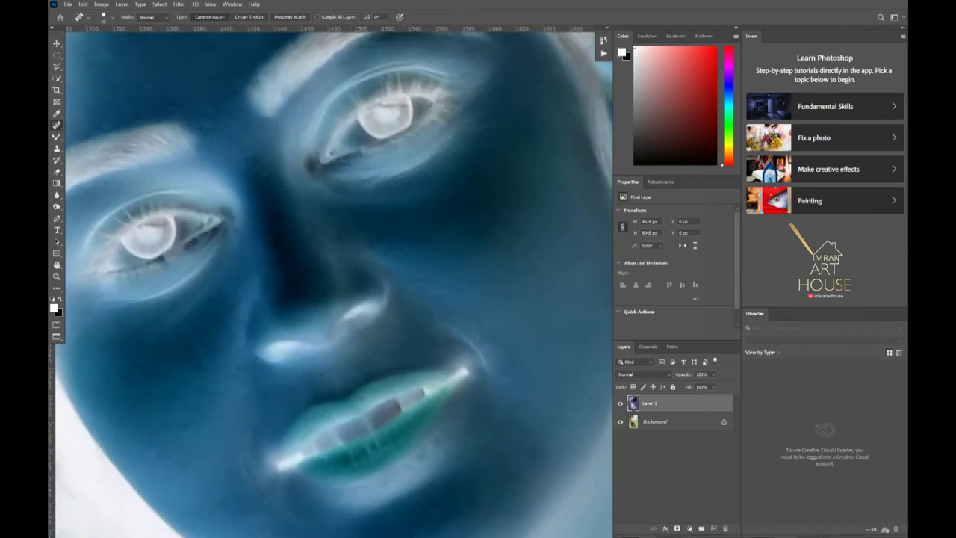
- Heal the spots on the lower face, chin, cheeks and near the lower lip
{"action": "left_click", "coordinate": [450, 310]}
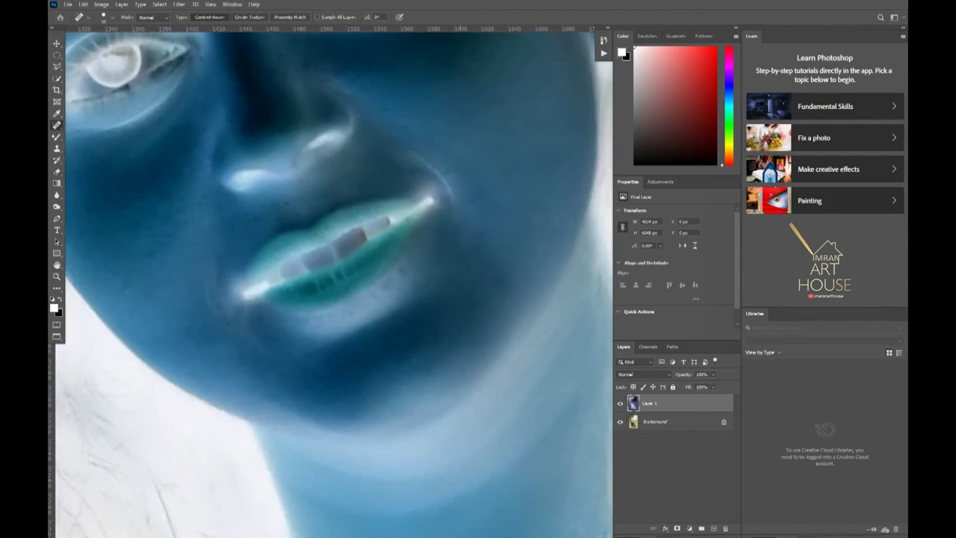
{"action": "left_click", "coordinate": [465, 296]}
{"action": "left_click", "coordinate": [229, 326]}
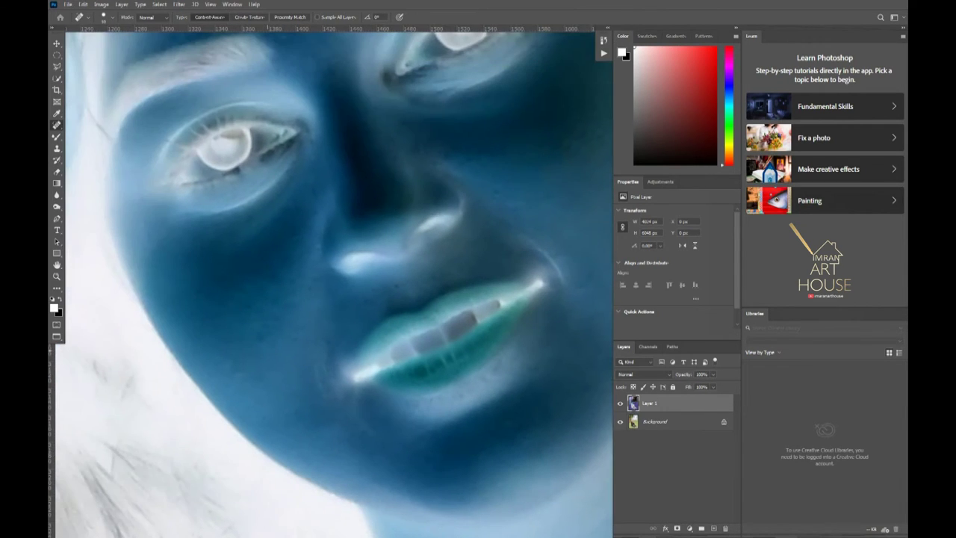
{"action": "left_click", "coordinate": [265, 331]}
{"action": "left_click", "coordinate": [314, 192]}
{"action": "left_click", "coordinate": [316, 215]}
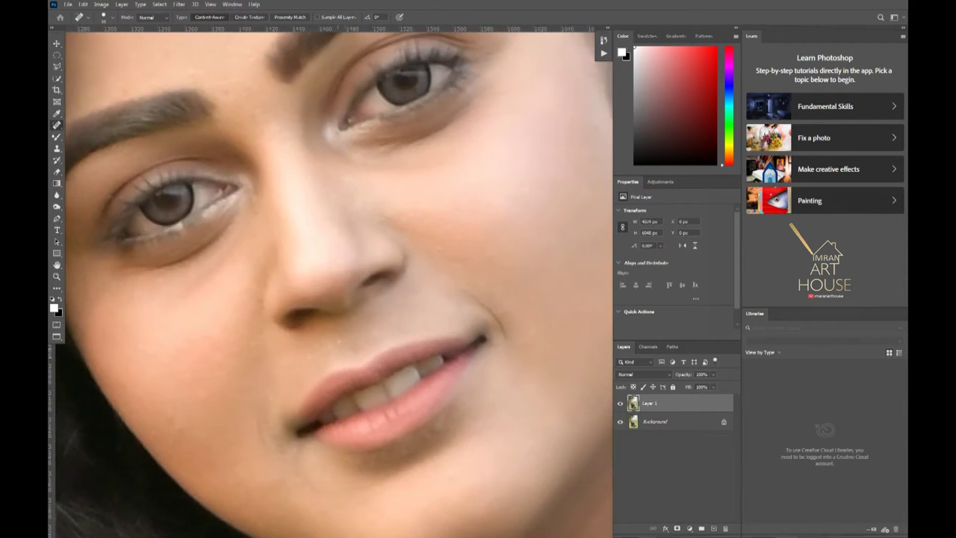
{"action": "left_click", "coordinate": [340, 342]}
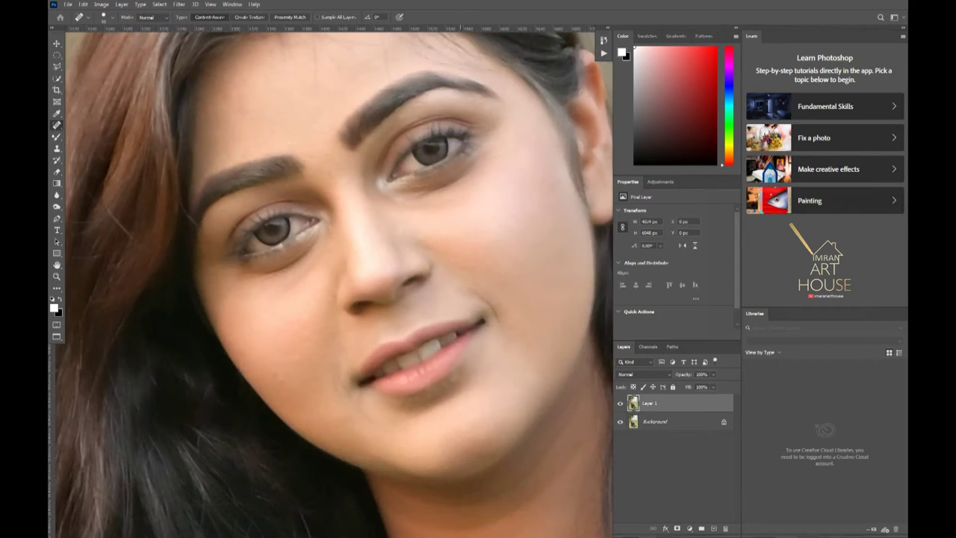
- Heal one last spot, then duplicate Layer 1 and set the copy to Overlay blending
{"action": "left_click", "coordinate": [453, 261]}
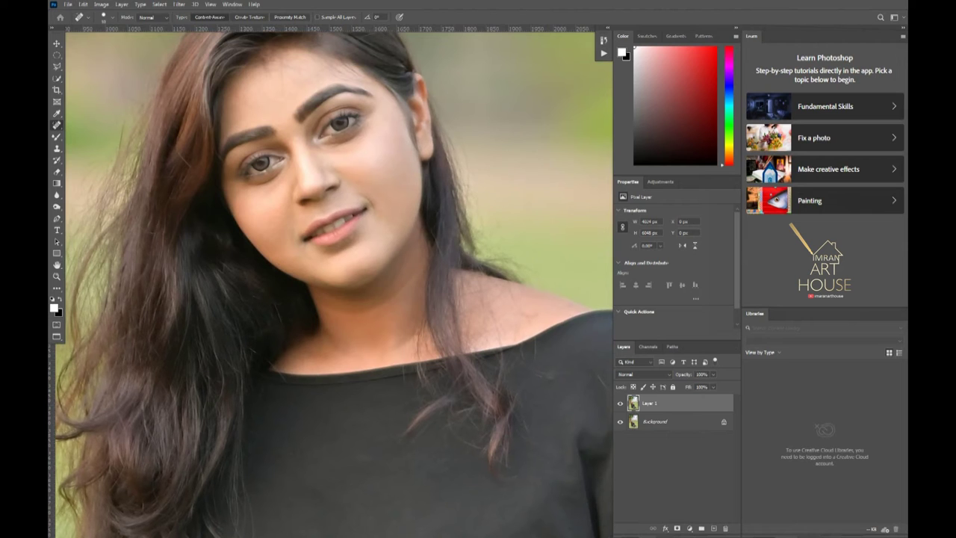
{"action": "key", "text": "ctrl+j"}
{"action": "left_click", "coordinate": [642, 373]}
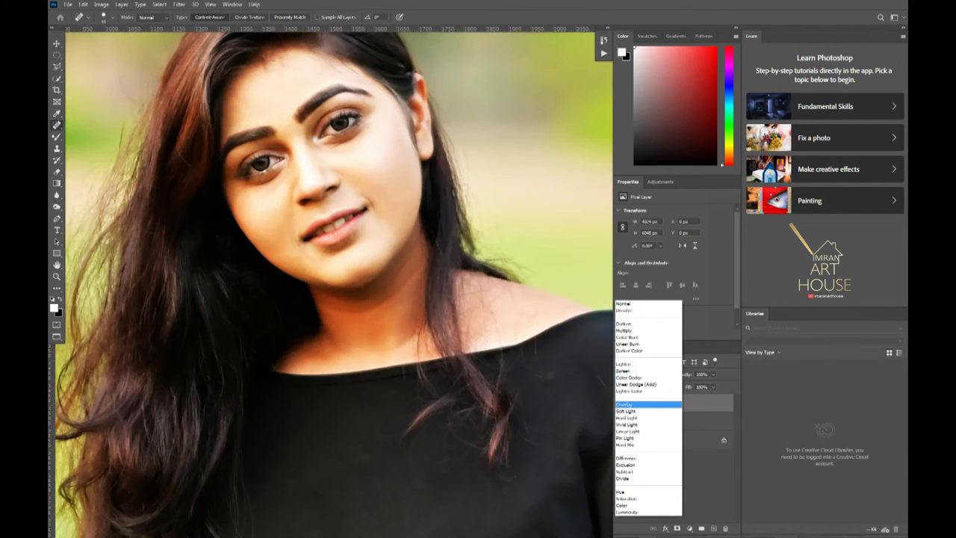
{"action": "left_click", "coordinate": [635, 404]}
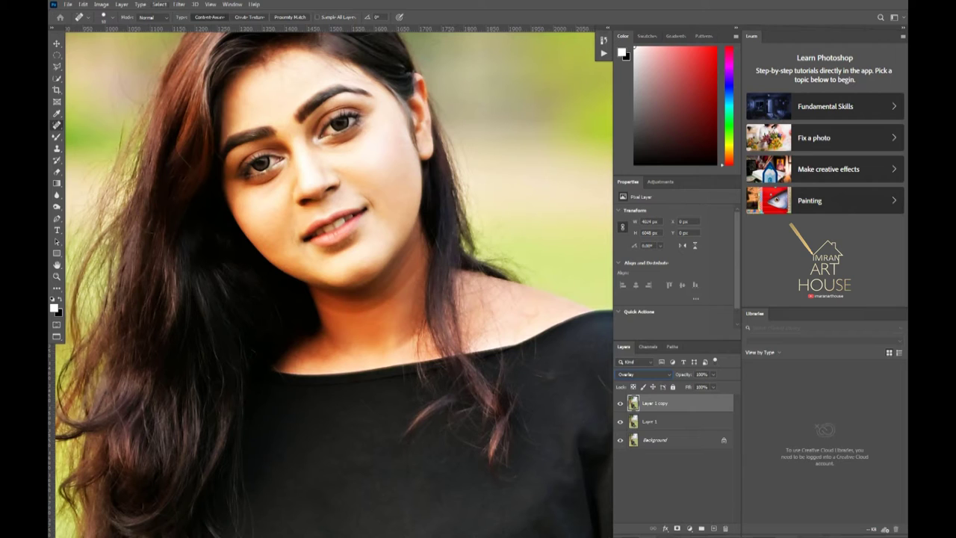
{"action": "left_click", "coordinate": [178, 4]}
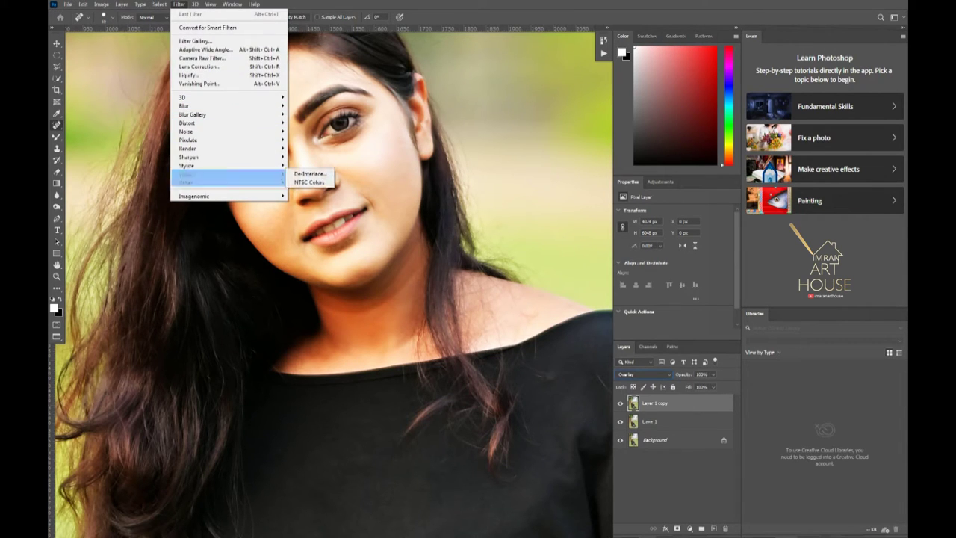
- Apply a High Pass filter with a 23.5-pixel radius to the Overlay copy layer
{"action": "mouse_move", "coordinate": [224, 182]}
{"action": "left_click", "coordinate": [306, 190]}
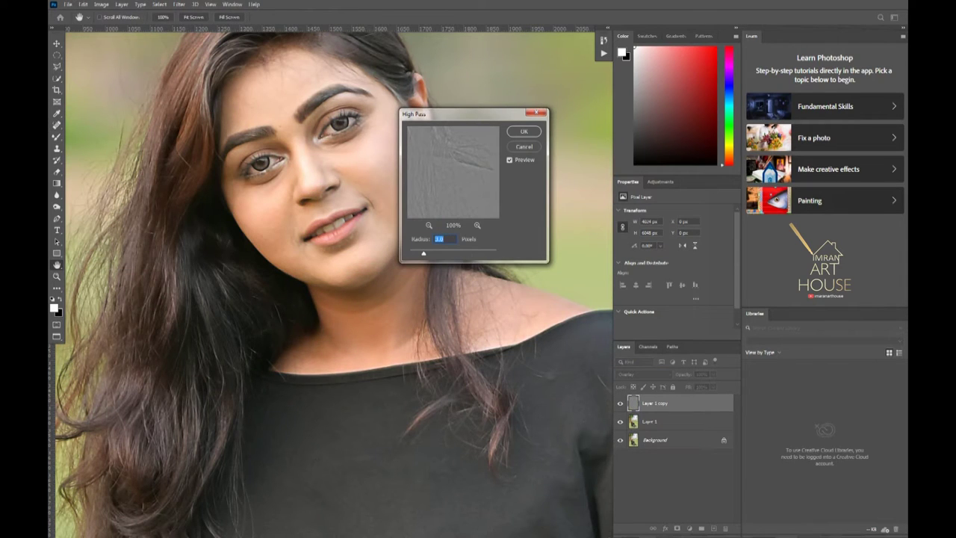
{"action": "type", "text": "11.1"}
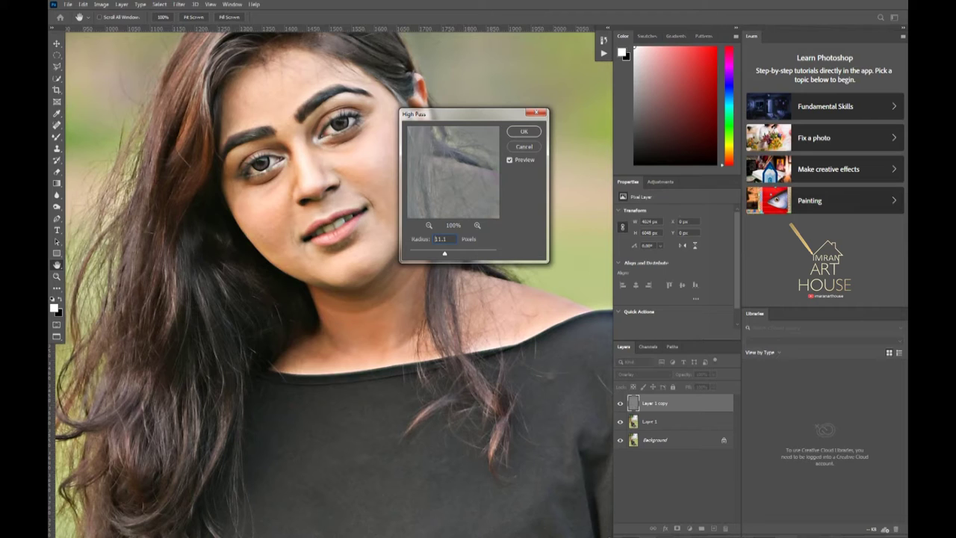
{"action": "left_click_drag", "start_coordinate": [443, 253], "coordinate": [445, 253]}
{"action": "left_click_drag", "start_coordinate": [448, 253], "coordinate": [446, 253]}
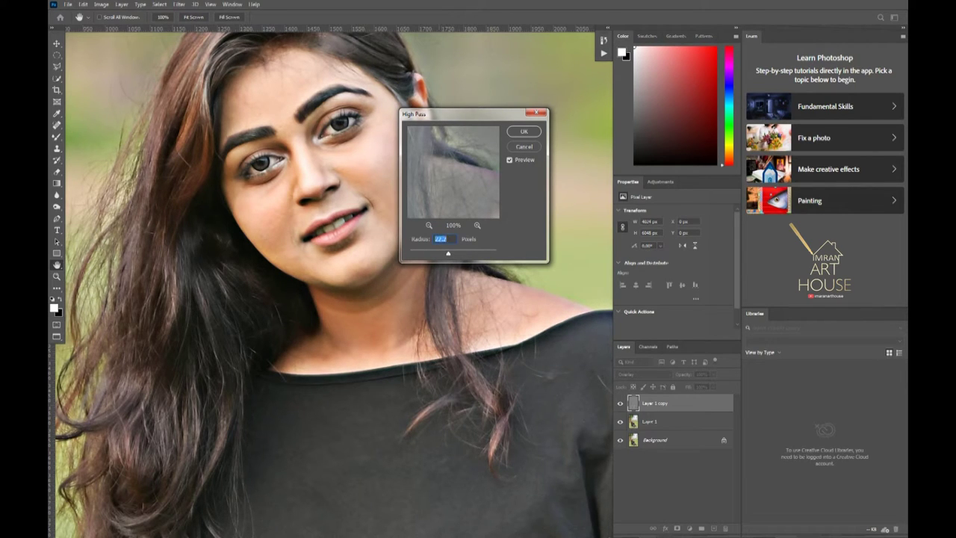
{"action": "type", "text": "23.5"}
{"action": "left_click", "coordinate": [524, 131]}
- Preview blend modes, leave Layer 1 at Normal, and set the copy layer to Linear Burn
{"action": "key", "text": "j"}
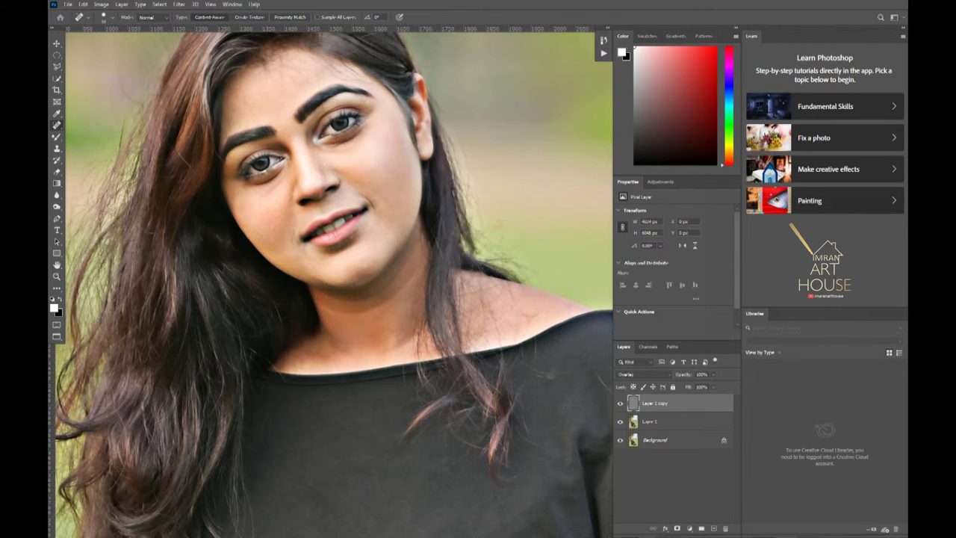
{"action": "left_click", "coordinate": [650, 421]}
{"action": "left_click", "coordinate": [642, 373]}
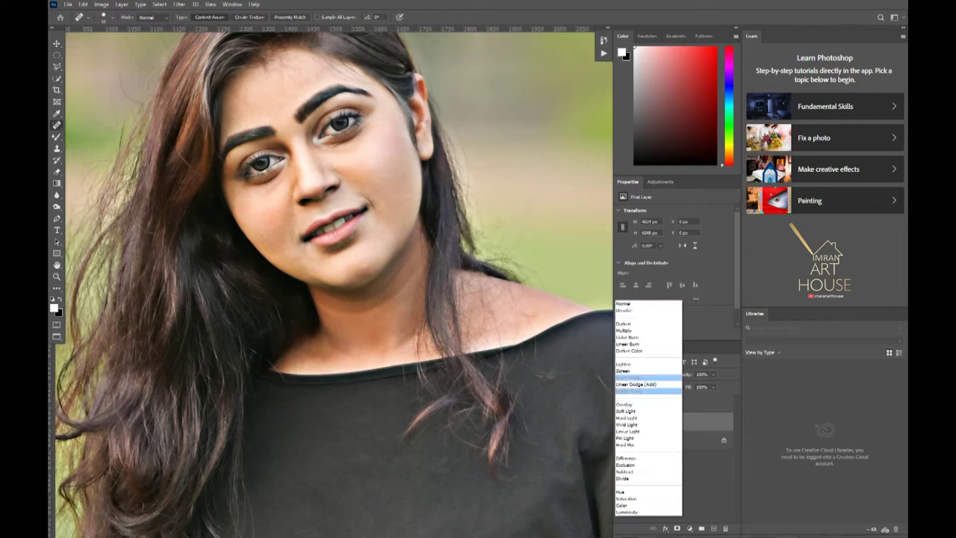
{"action": "key", "text": "Escape"}
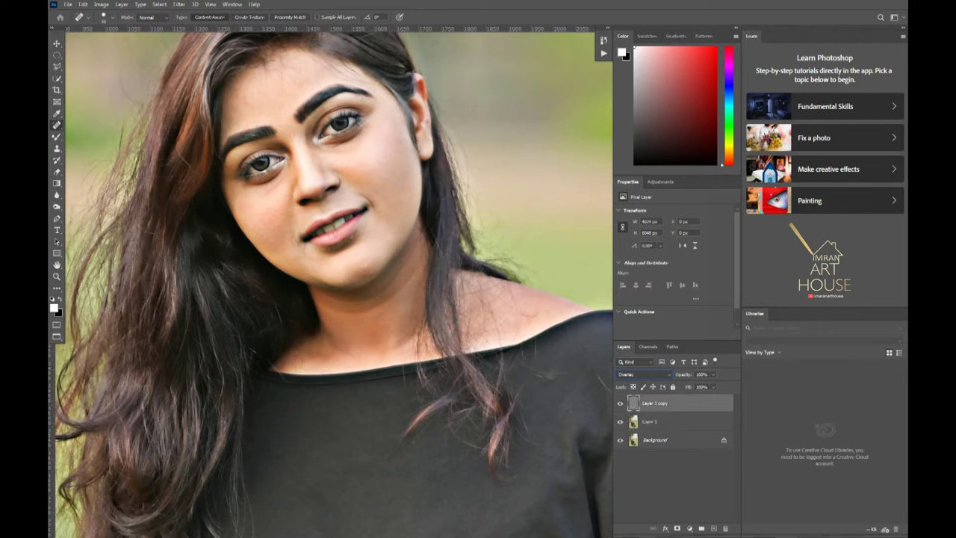
{"action": "left_click", "coordinate": [642, 373]}
{"action": "key", "text": "Up"}
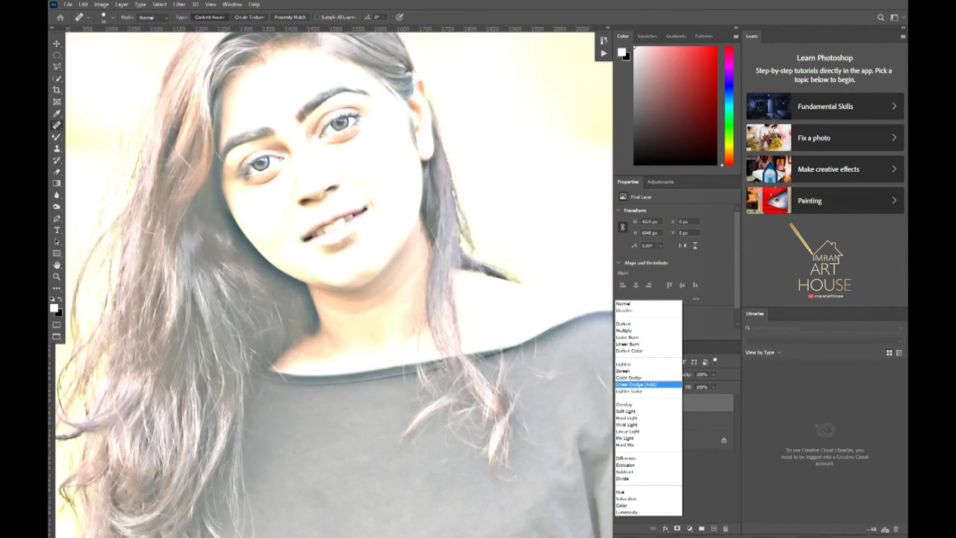
{"action": "key", "text": "Up"}
{"action": "key", "text": "Up"}
{"action": "key", "text": "Up"}
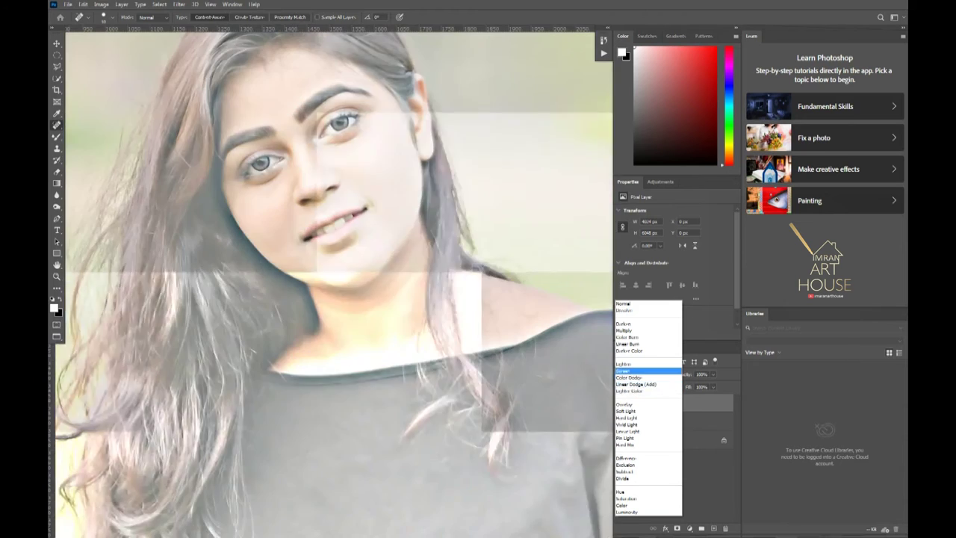
{"action": "key", "text": "Up"}
{"action": "key", "text": "Up"}
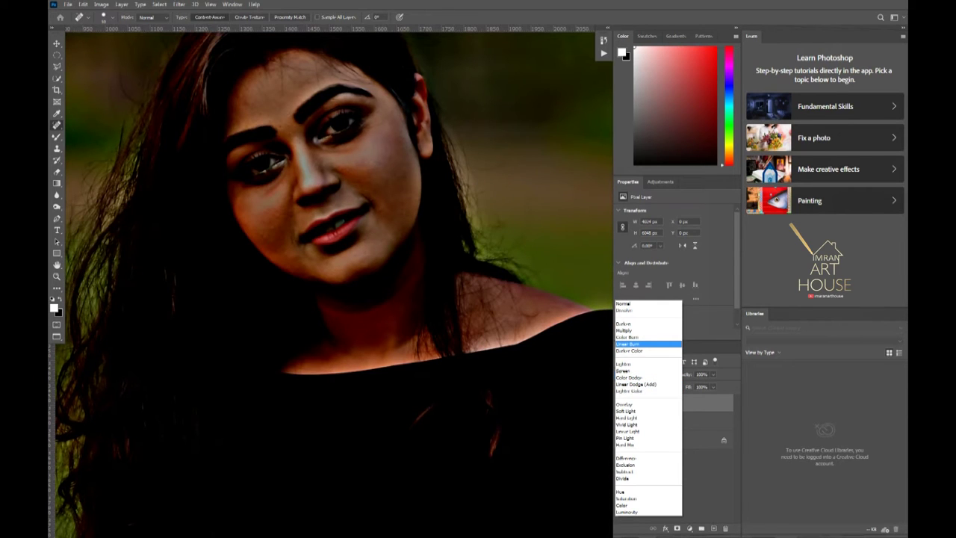
{"action": "left_click", "coordinate": [627, 344]}
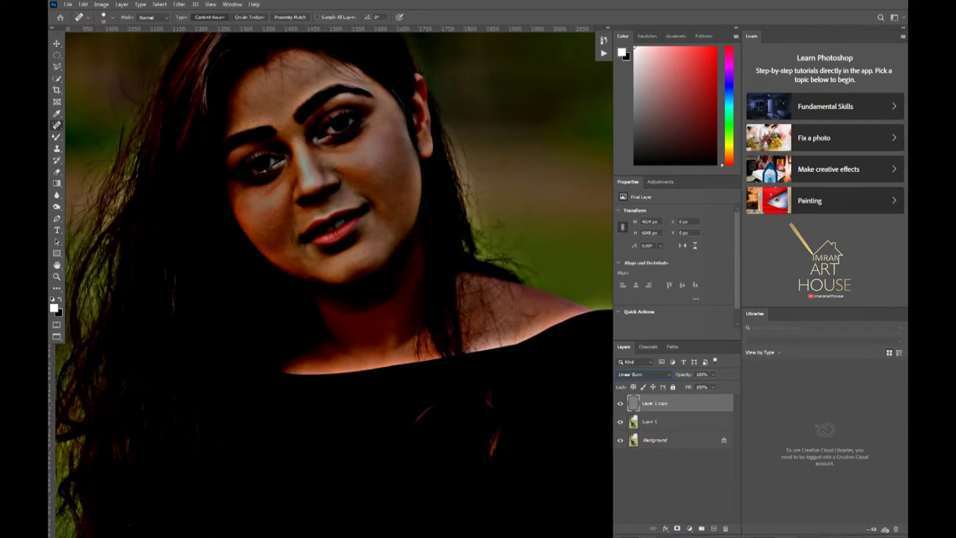
- Return the copy layer to Overlay and undo its High Pass filter
{"action": "left_click", "coordinate": [672, 421]}
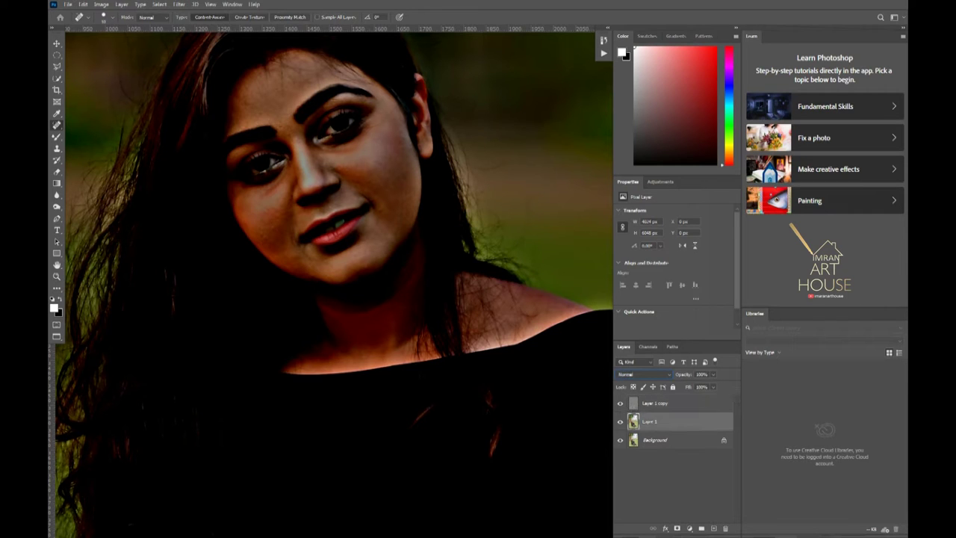
{"action": "left_click", "coordinate": [672, 403]}
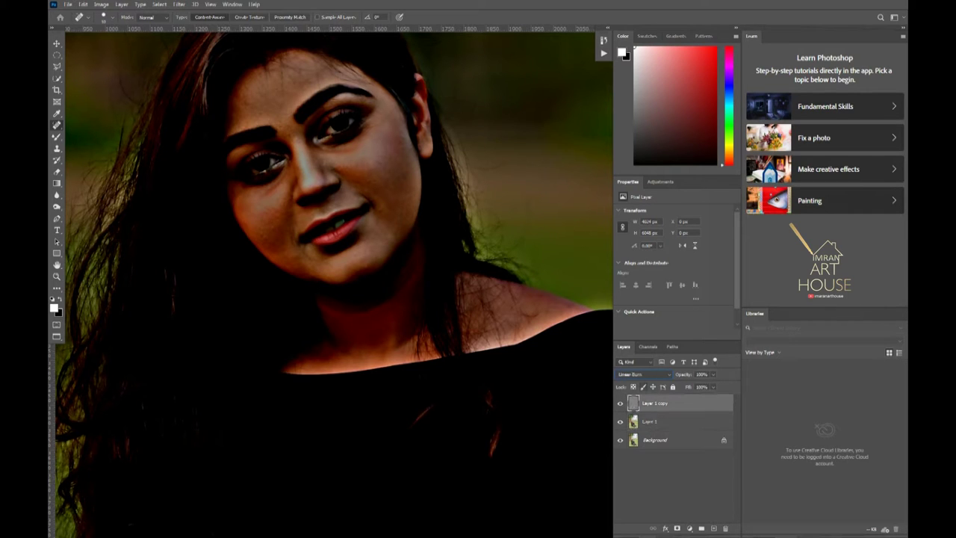
{"action": "key", "text": "alt+shift+o"}
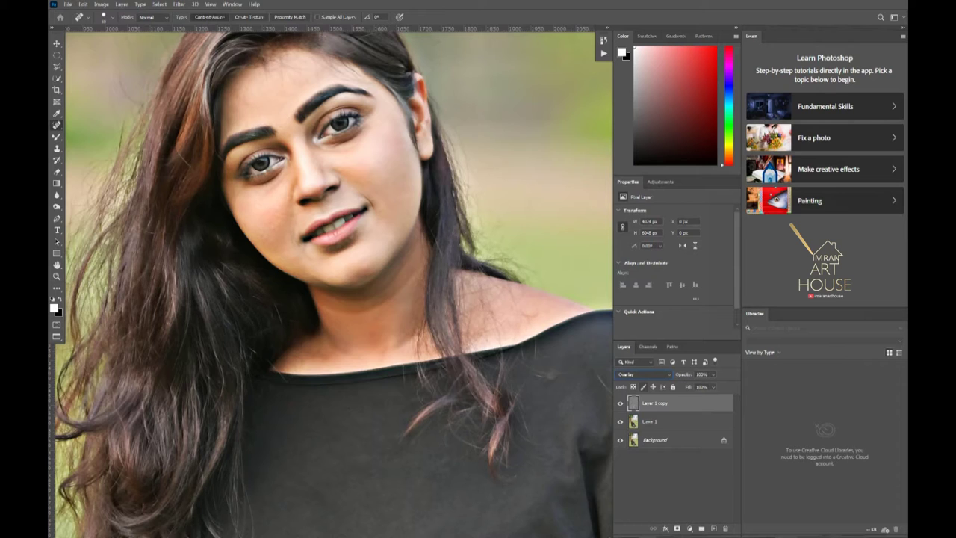
{"action": "key", "text": "ctrl+z"}
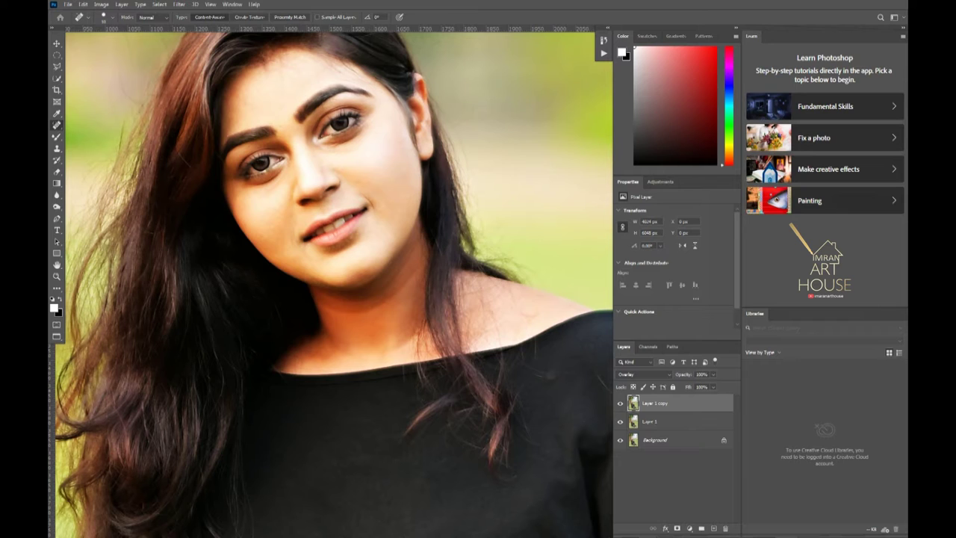
- Apply a subtle 2.3-pixel High Pass to the Overlay copy, then select Layer 1
{"action": "left_click", "coordinate": [179, 4]}
{"action": "mouse_move", "coordinate": [228, 182]}
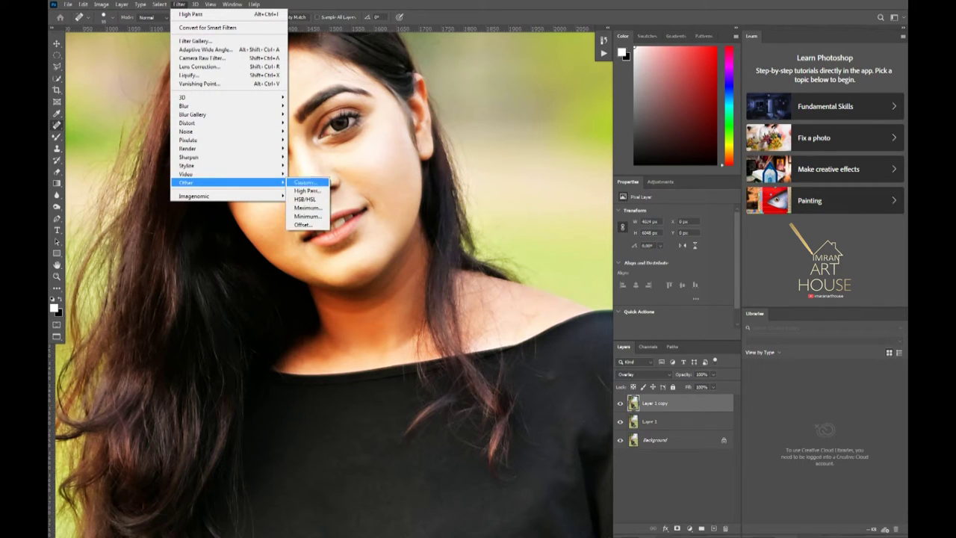
{"action": "left_click", "coordinate": [306, 190]}
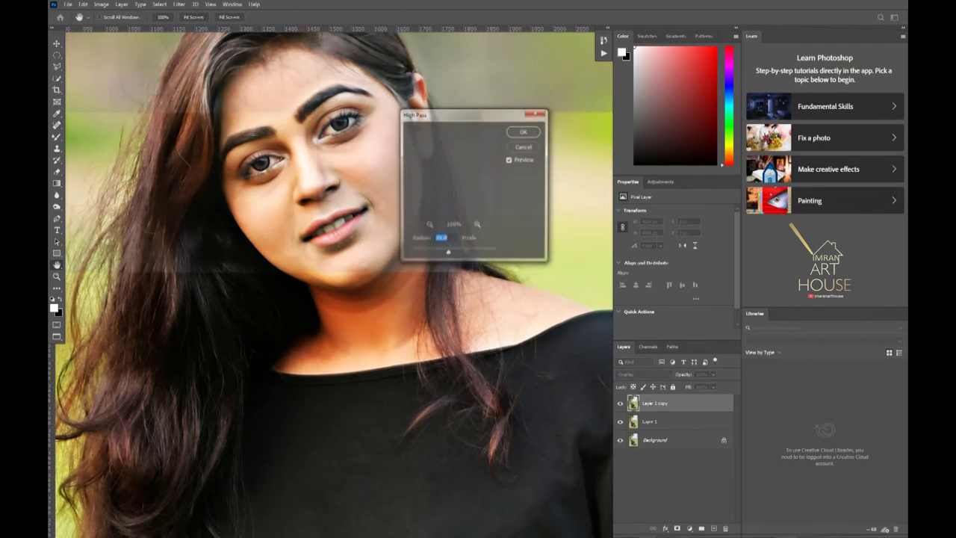
{"action": "type", "text": "2.3"}
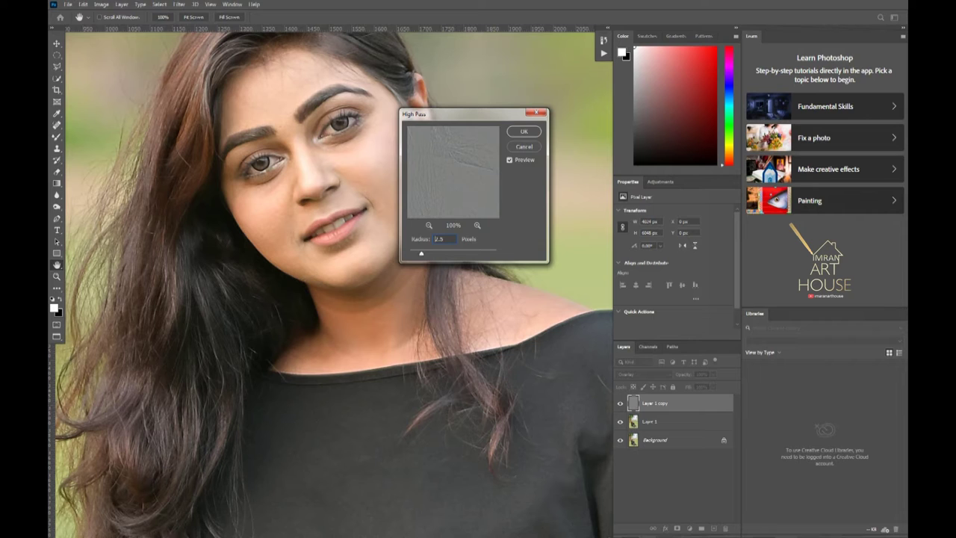
{"action": "left_click", "coordinate": [524, 131]}
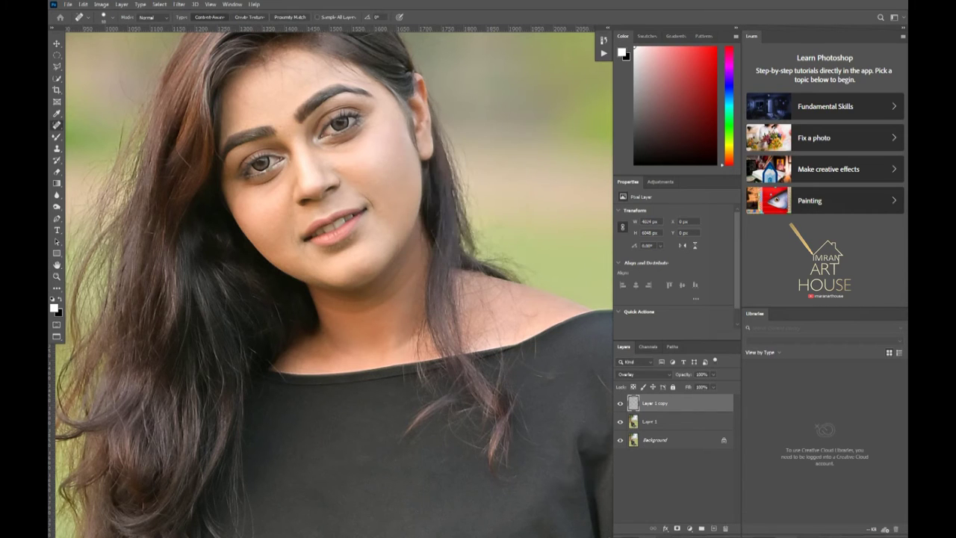
{"action": "left_click", "coordinate": [672, 421]}
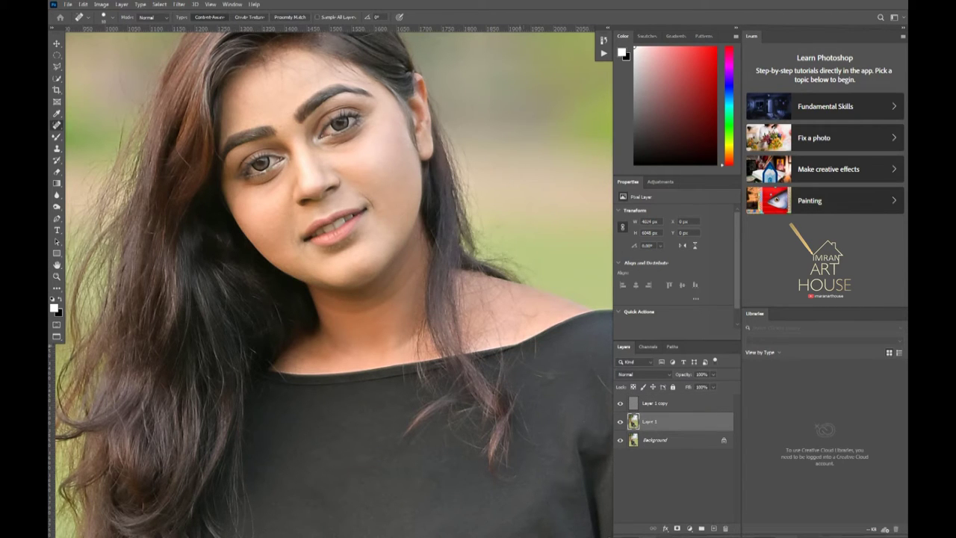
- Switch to the Mixer Brush, reframe the face, and blend skin on the cheek and jaw
{"action": "key", "text": "b"}
{"action": "scroll", "coordinate": [336, 283], "scroll_direction": "up", "scroll_amount": 3}
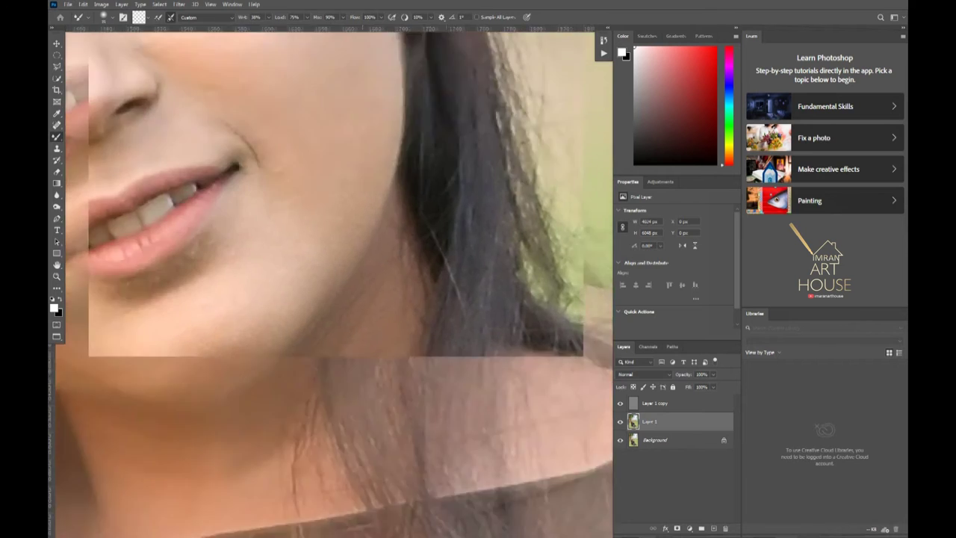
{"action": "scroll", "coordinate": [336, 283], "scroll_direction": "up", "scroll_amount": 5}
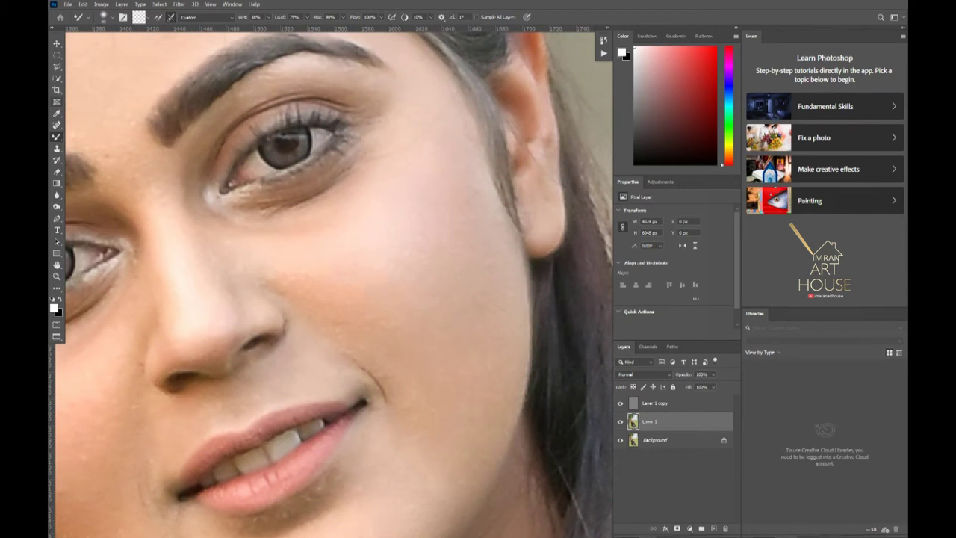
{"action": "key", "text": "ctrl+minus"}
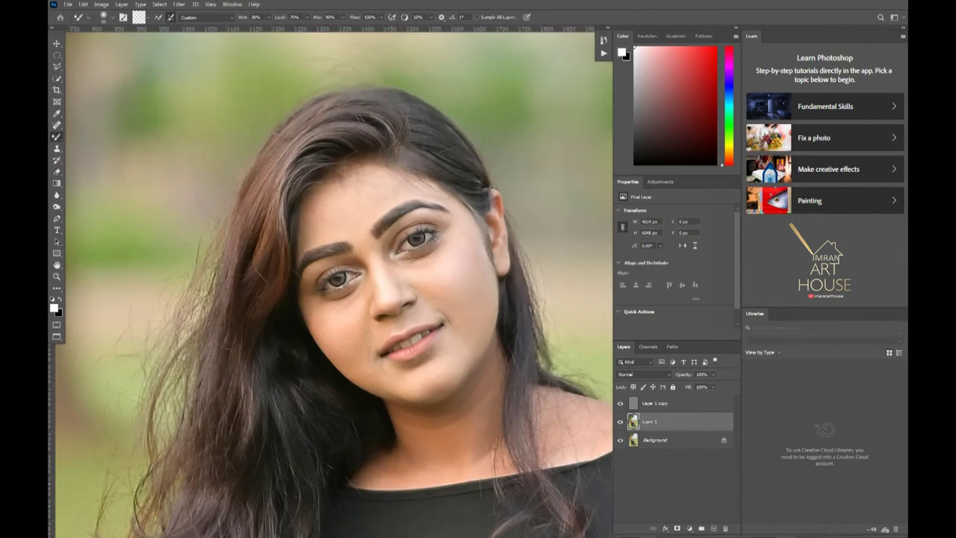
{"action": "left_click_drag", "start_coordinate": [336, 299], "coordinate": [243, 138]}
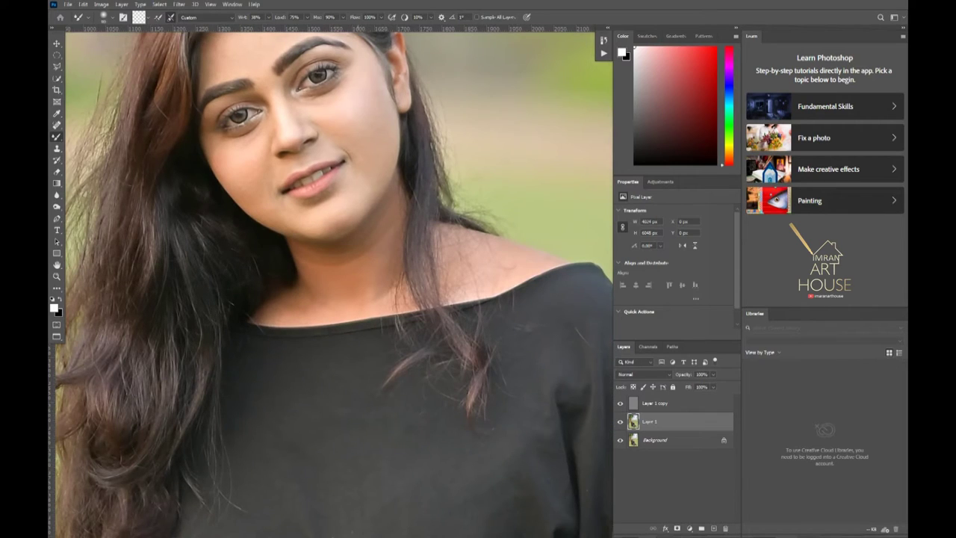
{"action": "left_click", "coordinate": [366, 125]}
{"action": "left_click", "coordinate": [269, 17]}
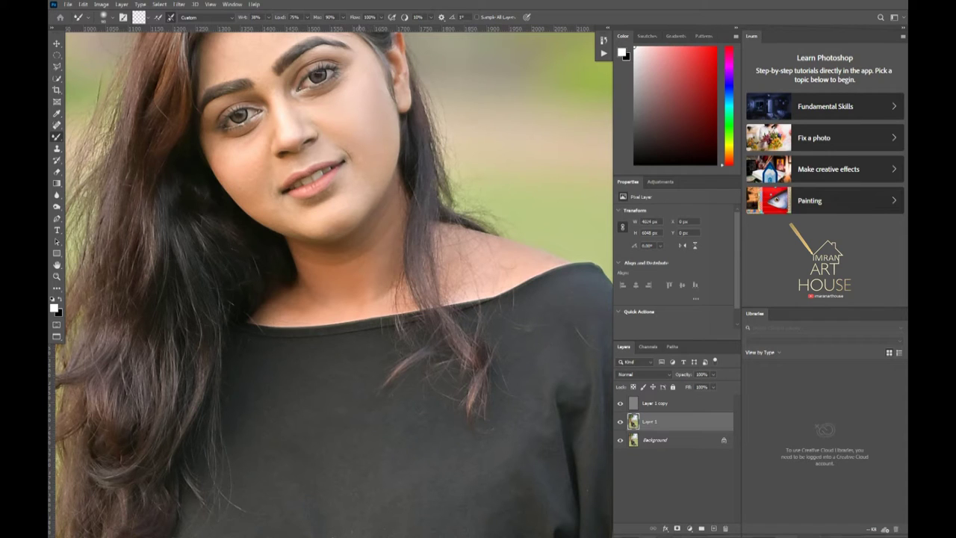
{"action": "left_click", "coordinate": [355, 165]}
- Recentre the face and lower the Mixer Brush wetness to 4%
{"action": "left_click_drag", "start_coordinate": [277, 119], "coordinate": [323, 197]}
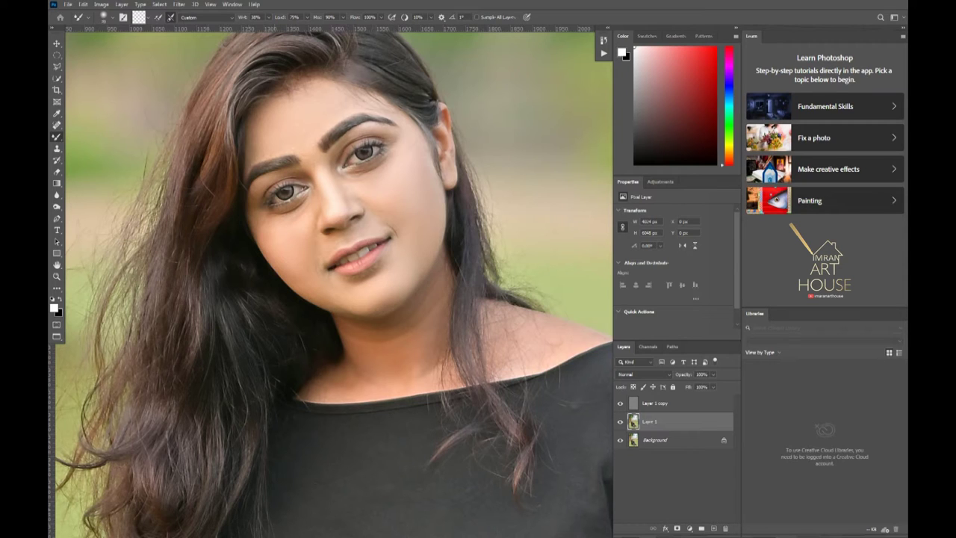
{"action": "key", "text": "0"}
{"action": "key", "text": "4"}
{"action": "scroll", "coordinate": [431, 241], "scroll_direction": "up", "scroll_amount": 3}
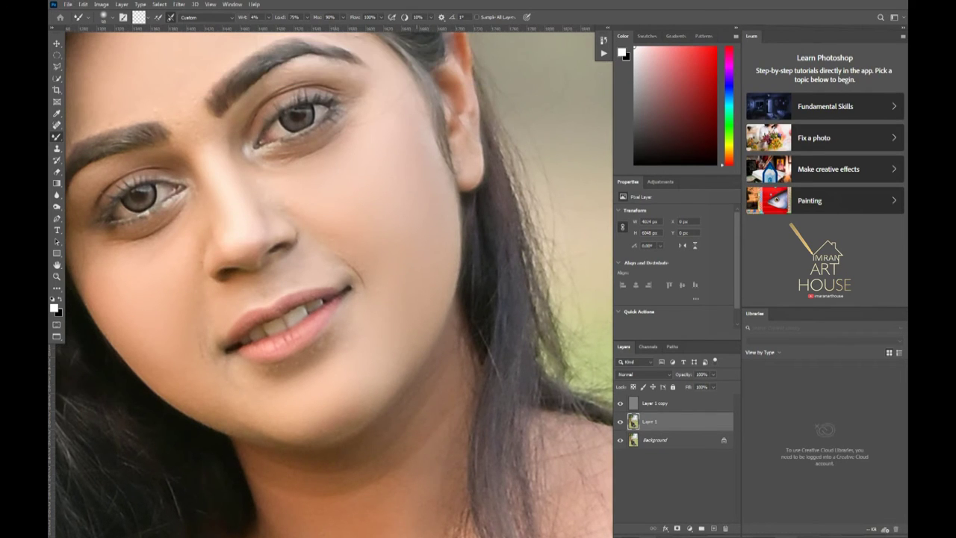
{"action": "scroll", "coordinate": [334, 284], "scroll_direction": "down", "scroll_amount": 5}
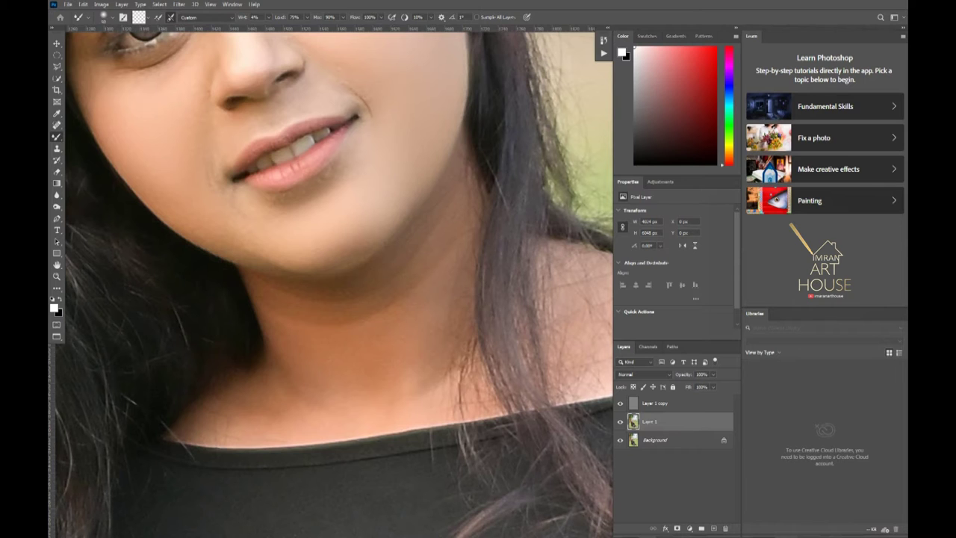
{"action": "scroll", "coordinate": [478, 299], "scroll_direction": "down", "scroll_amount": 3}
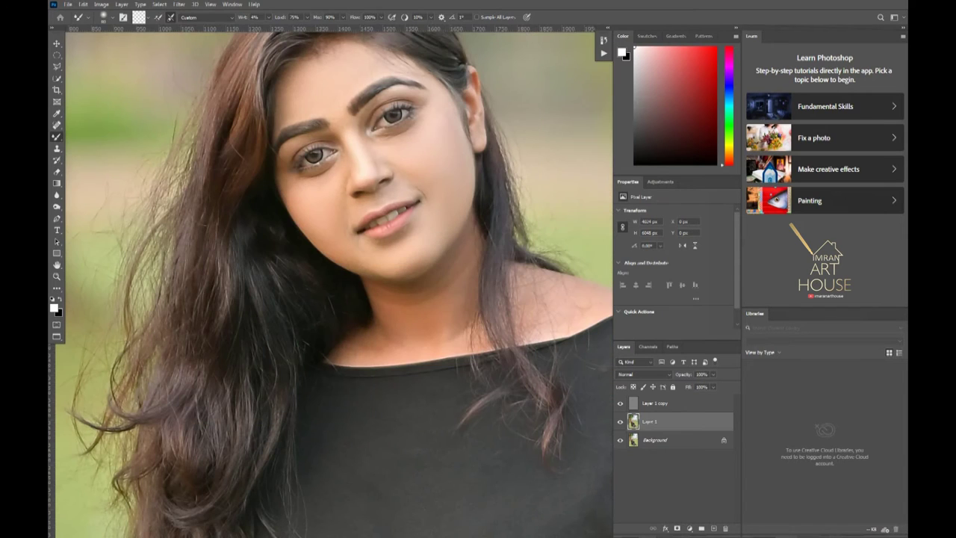
{"action": "left_click", "coordinate": [178, 4]}
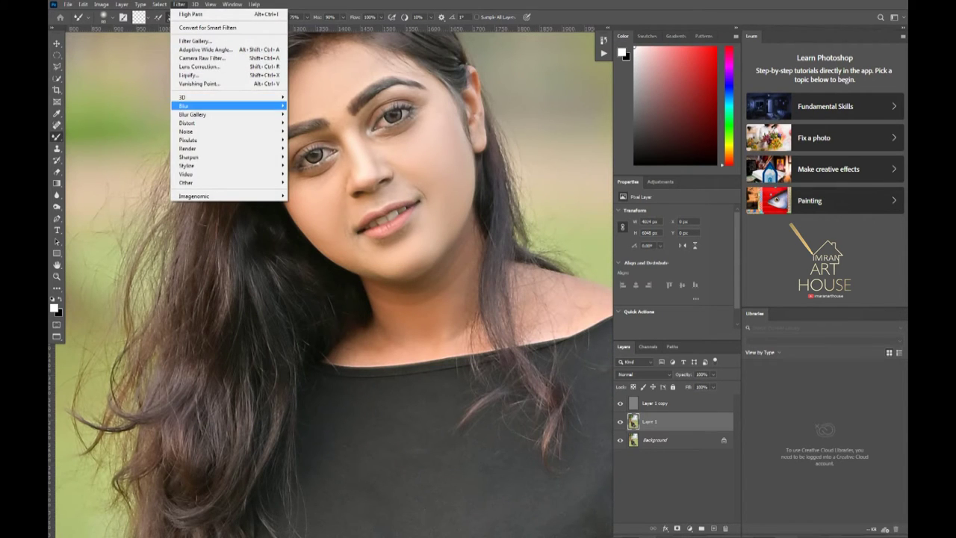
- Apply a 1.8-pixel Gaussian Blur to the Overlay copy, undoing an accidental extra duplicate
{"action": "left_click", "coordinate": [310, 139]}
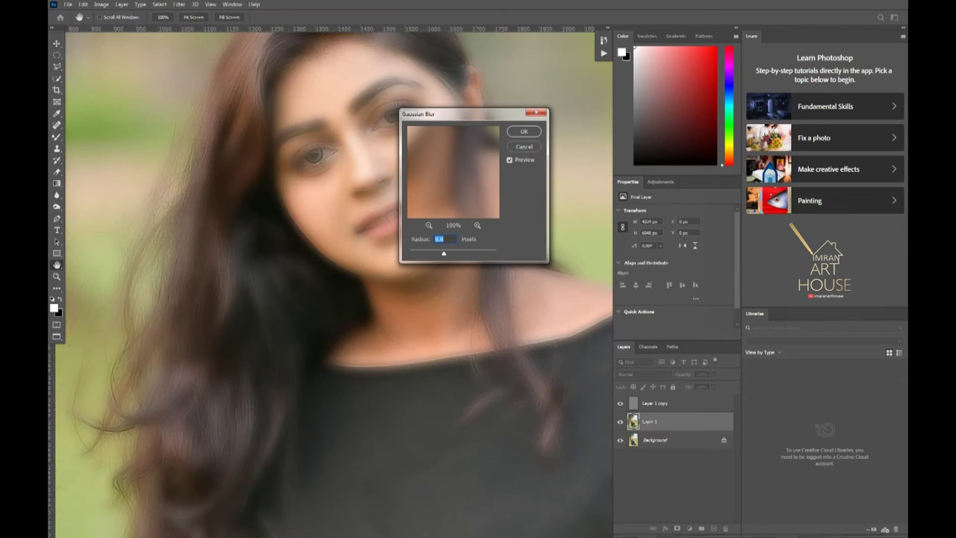
{"action": "key", "text": "Down"}
{"action": "key", "text": "Down"}
{"action": "key", "text": "Down"}
{"action": "key", "text": "Return"}
{"action": "key", "text": "b"}
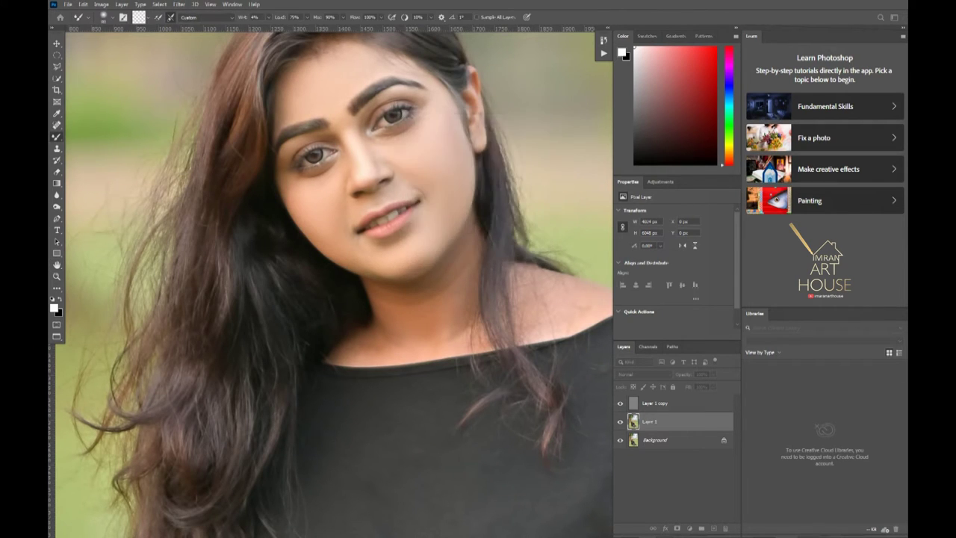
{"action": "left_click", "coordinate": [672, 403]}
{"action": "key", "text": "ctrl+j"}
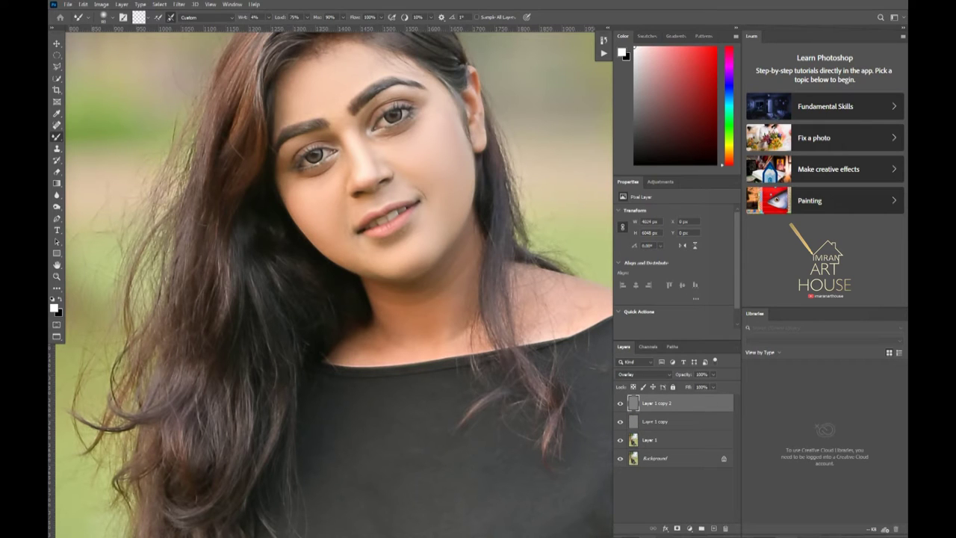
{"action": "scroll", "coordinate": [330, 282], "scroll_direction": "up", "scroll_amount": 1}
{"action": "key", "text": "ctrl+z"}
{"action": "scroll", "coordinate": [490, 286], "scroll_direction": "down", "scroll_amount": 2}
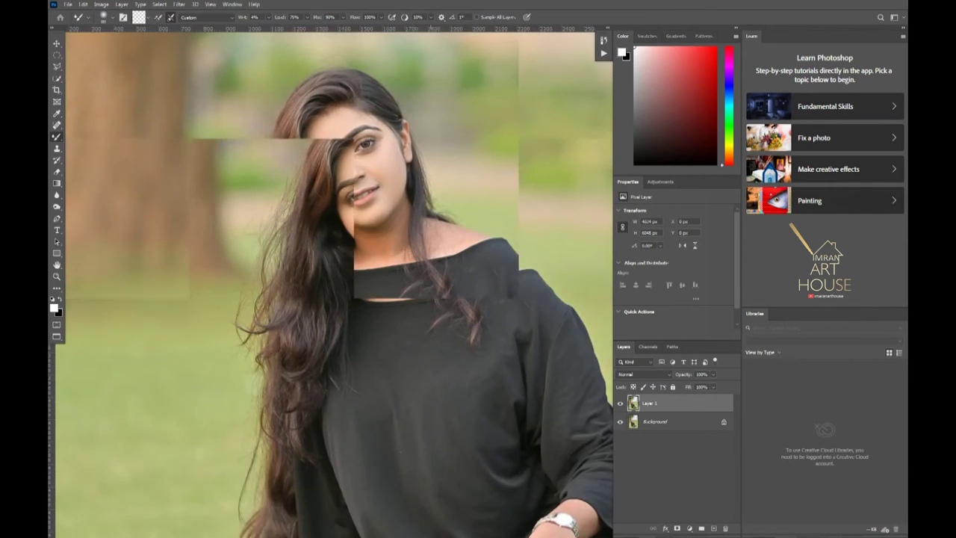
- Apply Portraiture 3 with the Smoothing: Strong preset to Layer 1, then zoom in on the face
{"action": "key", "text": "alt+t"}
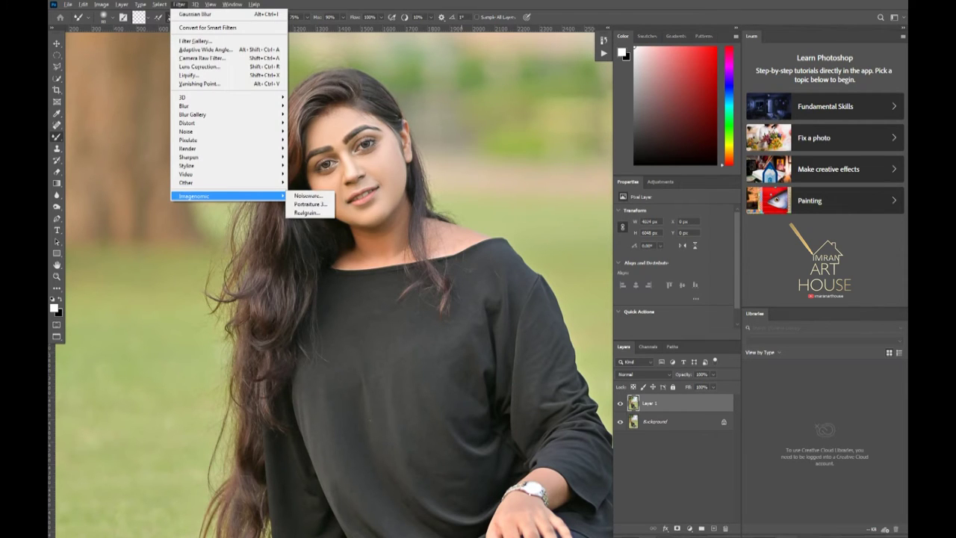
{"action": "left_click", "coordinate": [309, 203]}
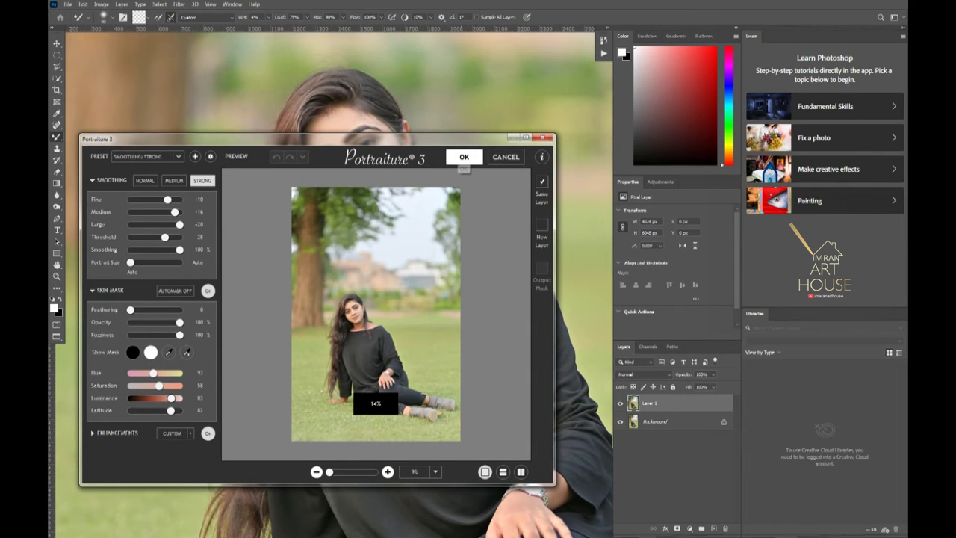
{"action": "left_click", "coordinate": [463, 157]}
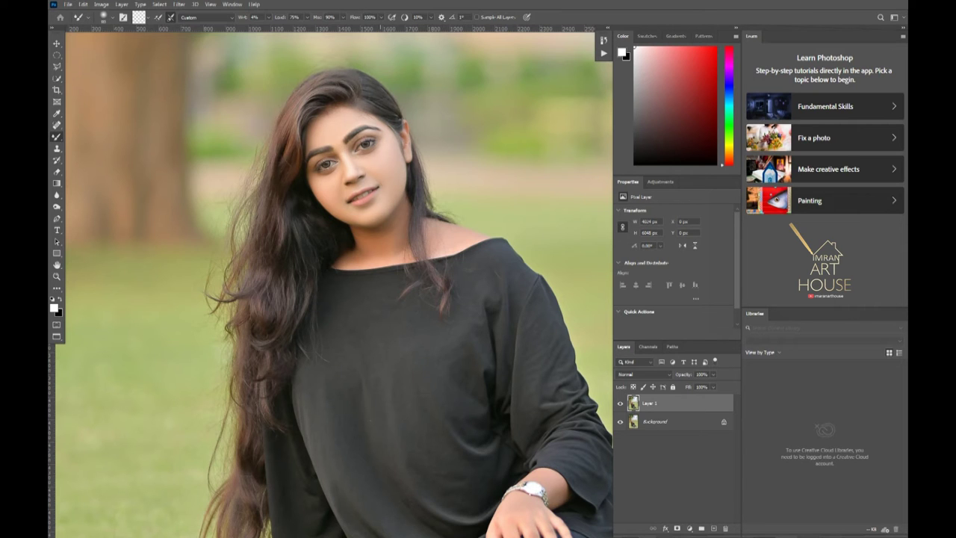
{"action": "key", "text": "ctrl+plus"}
{"action": "key", "text": "ctrl+plus"}
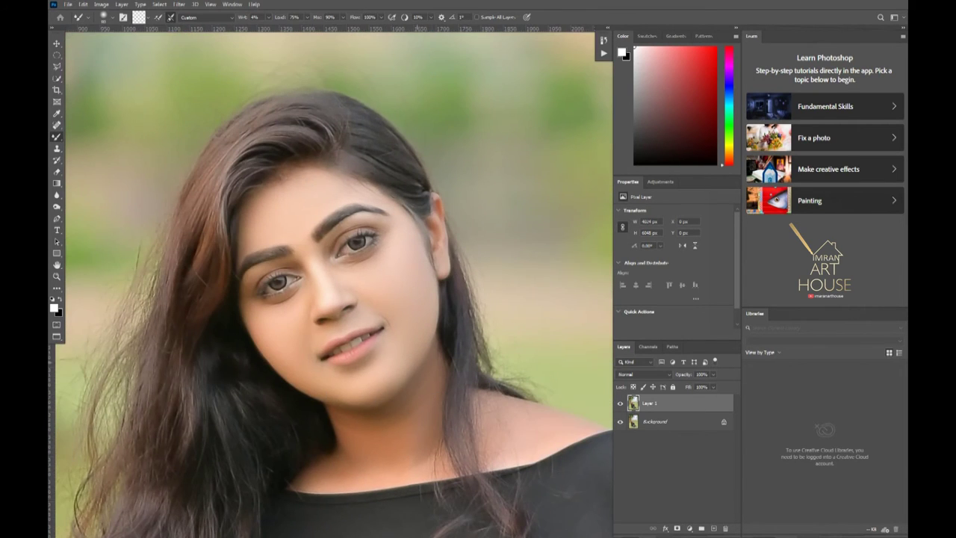
- Fade the Portraiture smoothing to 50% opacity
{"action": "key", "text": "ctrl+shift+f"}
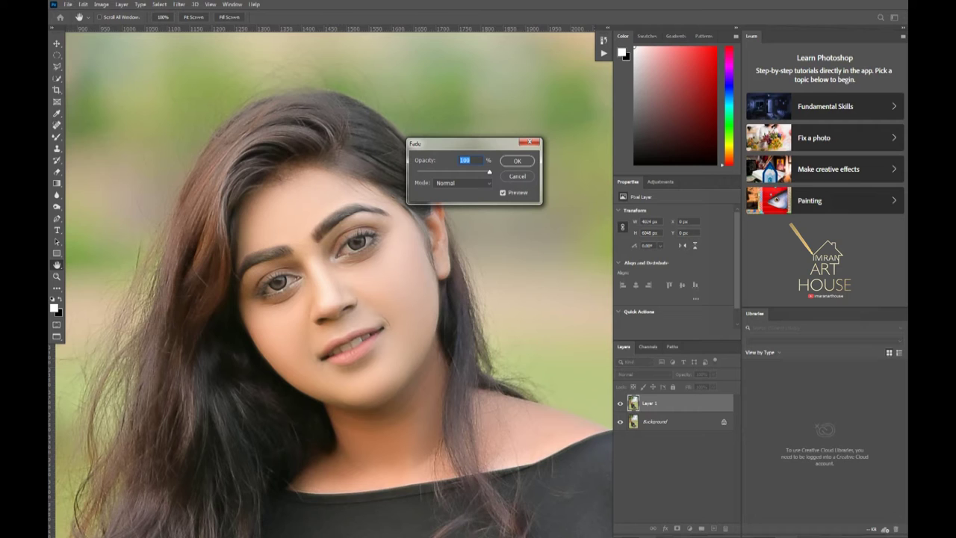
{"action": "type", "text": "50"}
{"action": "key", "text": "Return"}
- Toggle Layer 1's visibility to compare before and after the smoothing
{"action": "left_click", "coordinate": [619, 403]}
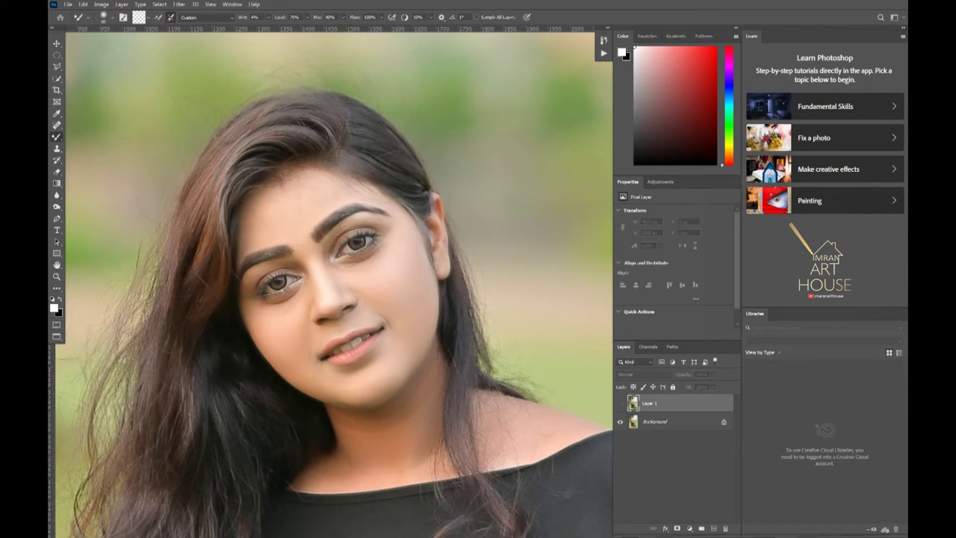
{"action": "left_click", "coordinate": [619, 403]}
{"action": "left_click", "coordinate": [619, 403]}
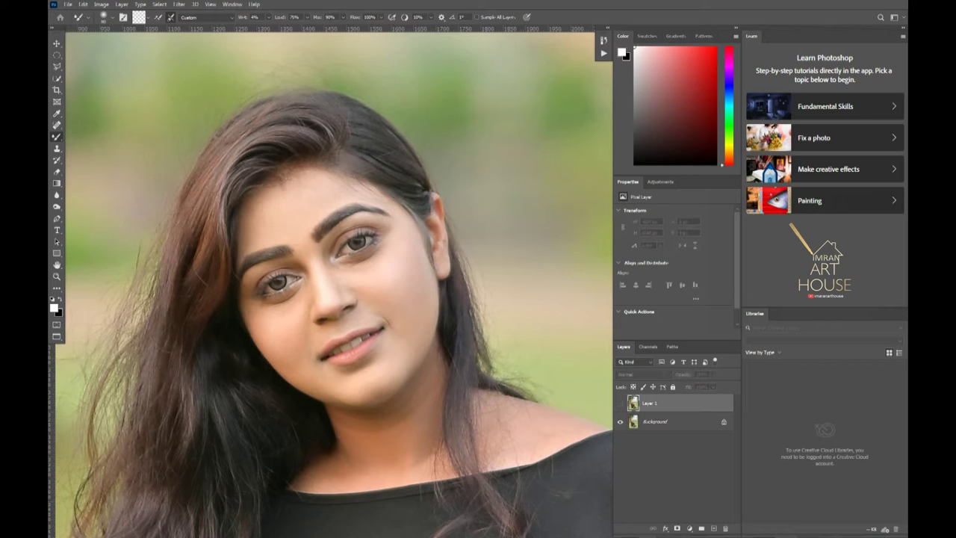
{"action": "left_click", "coordinate": [618, 403]}
{"action": "key", "text": "ctrl+minus"}
{"action": "key", "text": "ctrl+minus"}
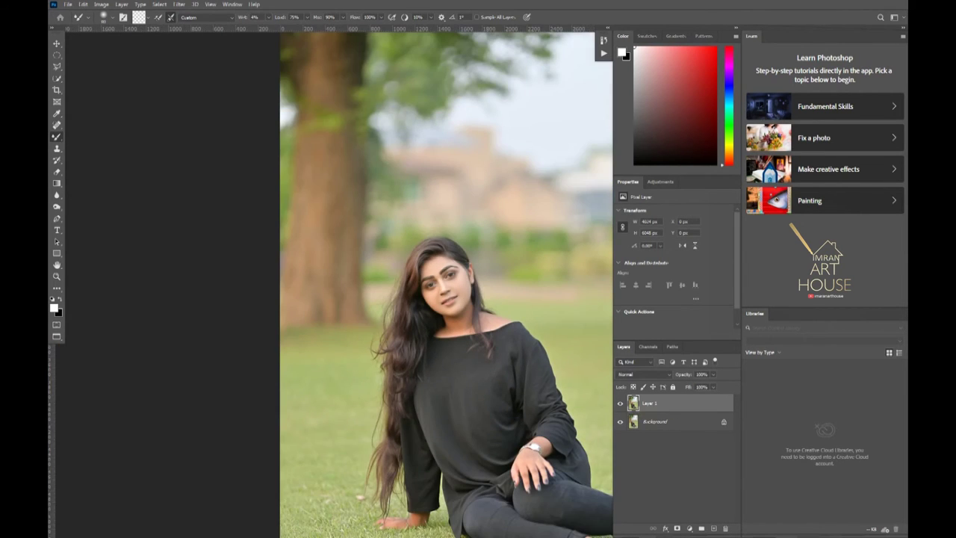
- Inspect the torso and hand up close, then fit the whole photo on screen
{"action": "key", "text": "ctrl+plus"}
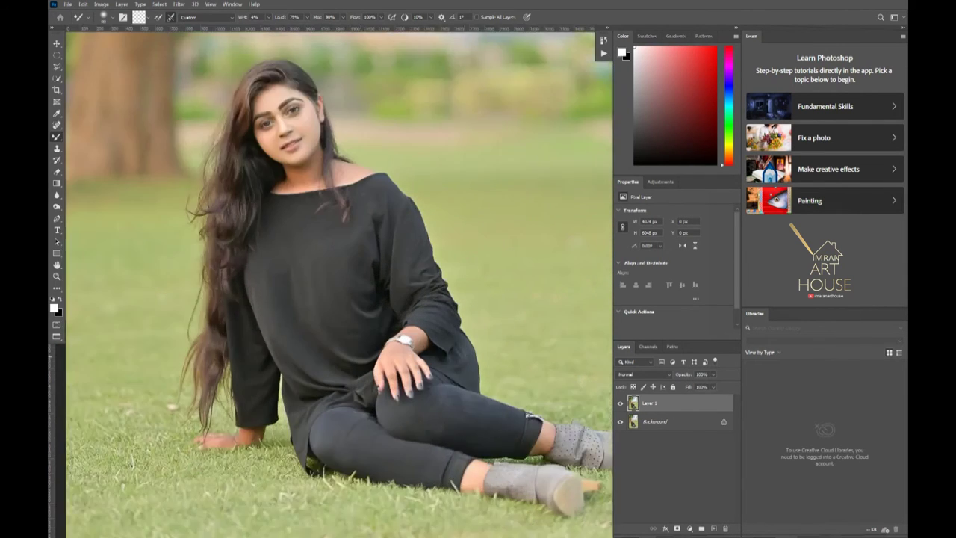
{"action": "key", "text": "ctrl+plus"}
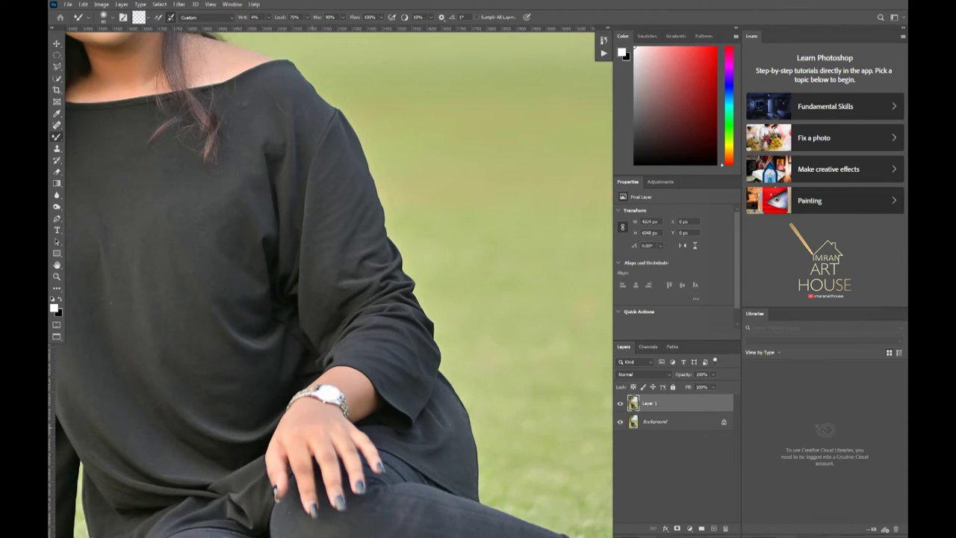
{"action": "left_click_drag", "start_coordinate": [321, 441], "coordinate": [545, 358]}
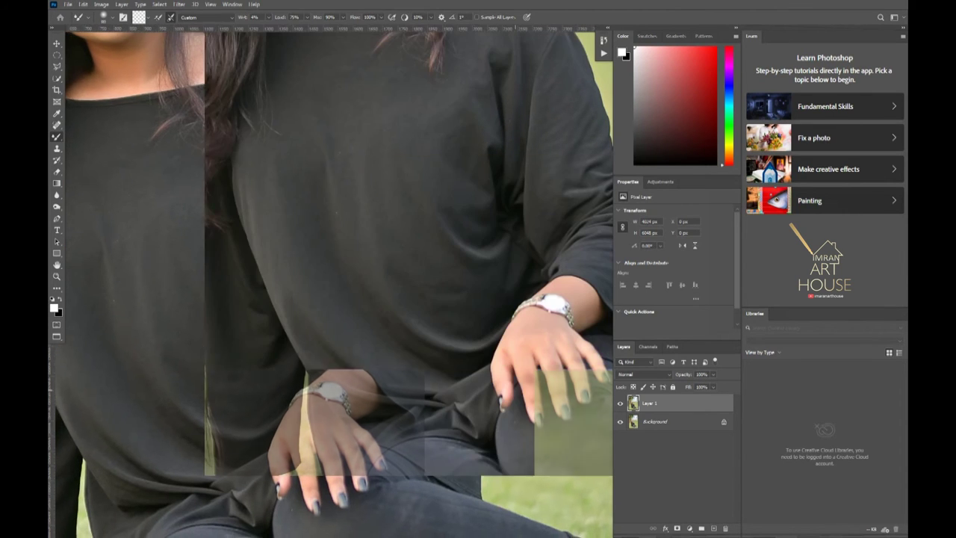
{"action": "key", "text": "p"}
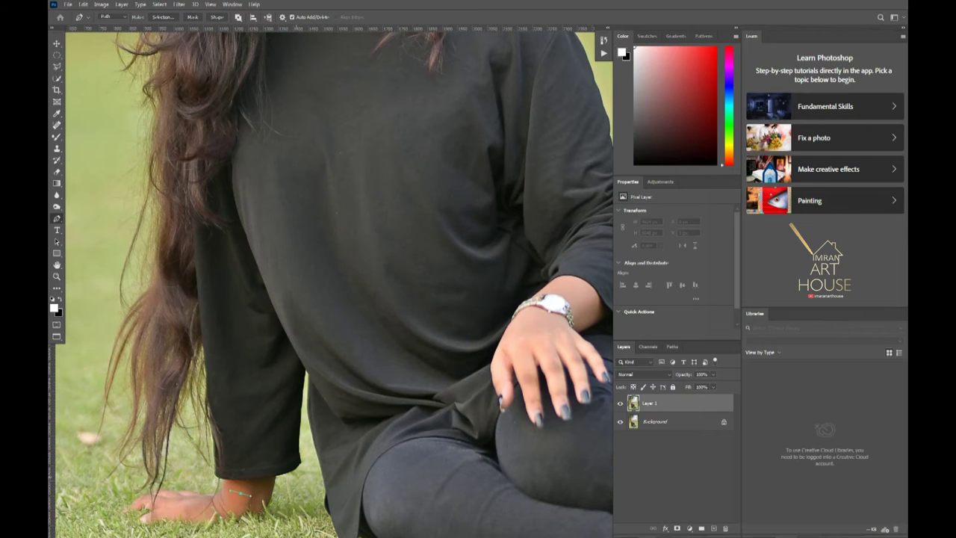
{"action": "scroll", "coordinate": [508, 247], "scroll_direction": "down", "scroll_amount": 2}
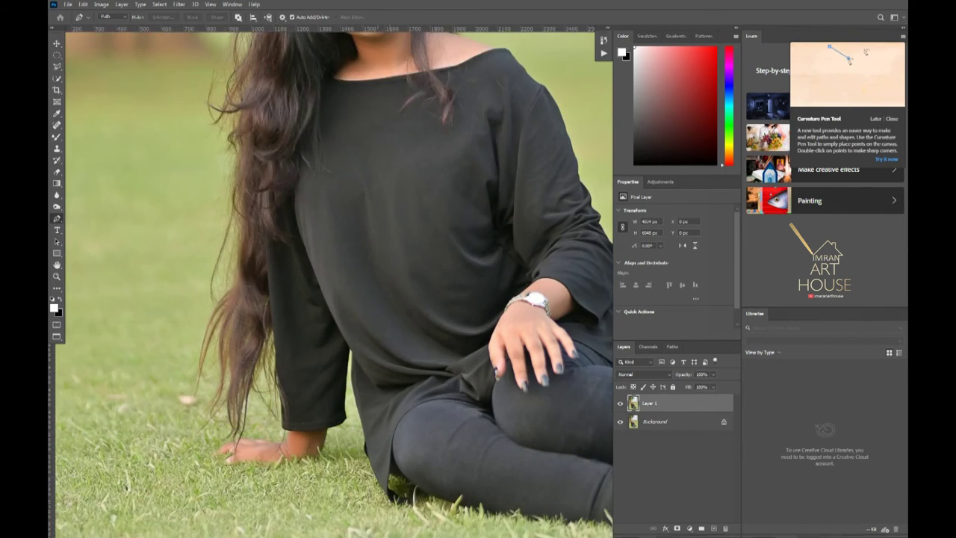
{"action": "key", "text": "ctrl+0"}
{"action": "key", "text": "v"}
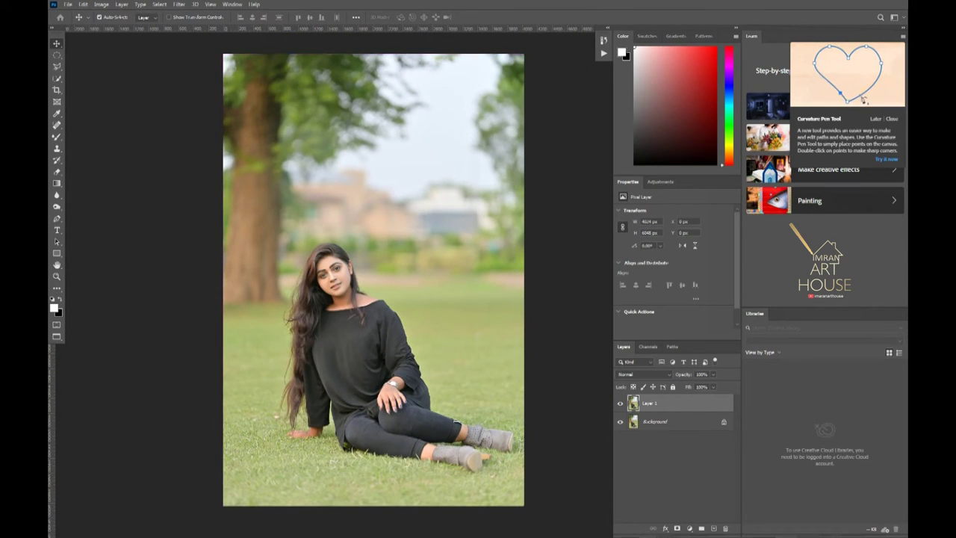
- Duplicate Layer 1 and open the Camera Raw Filter on the copy
{"action": "key", "text": "ctrl+j"}
{"action": "key", "text": "alt+t"}
{"action": "key", "text": "Down"}
{"action": "key", "text": "Return"}
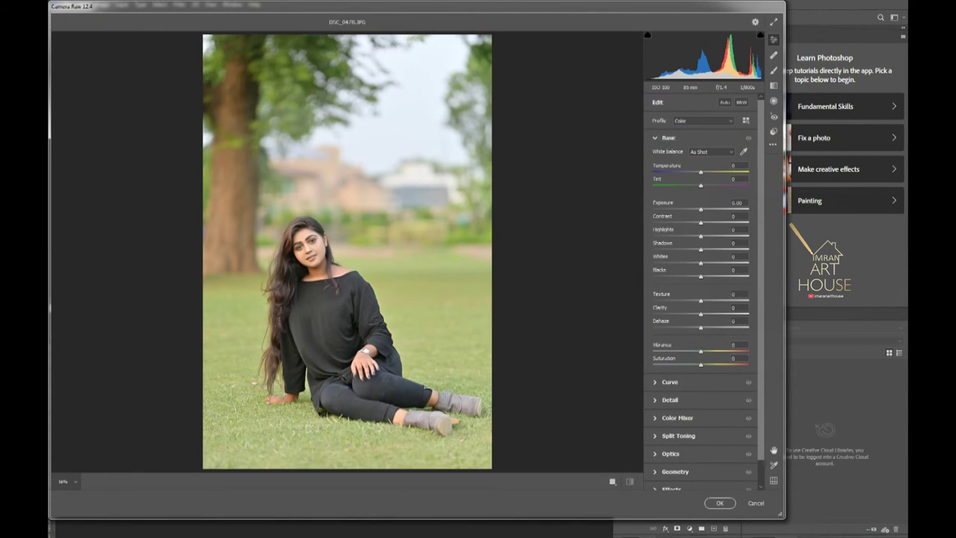
- Load the 'Imran Art House Cinematic Presets.xmp' settings into Camera Raw
{"action": "left_click", "coordinate": [773, 145]}
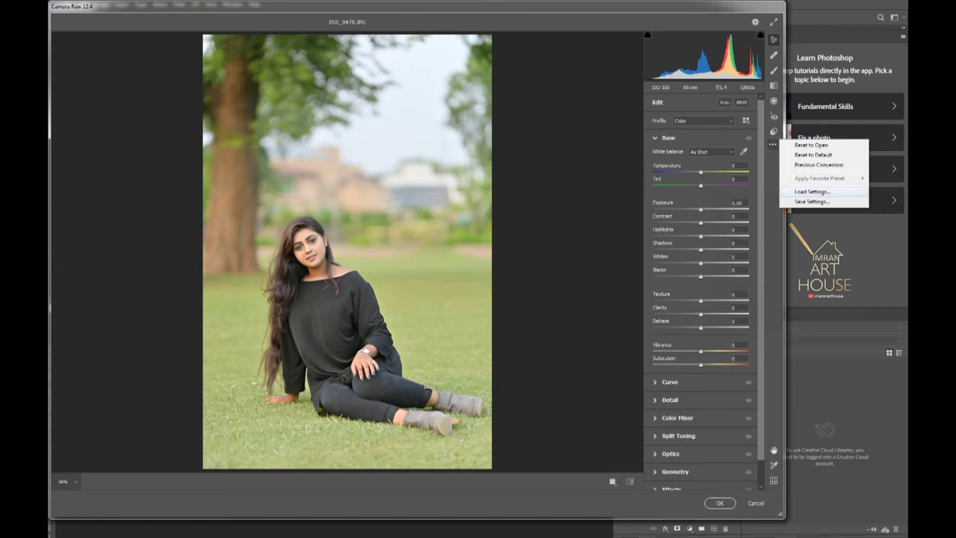
{"action": "left_click", "coordinate": [812, 192]}
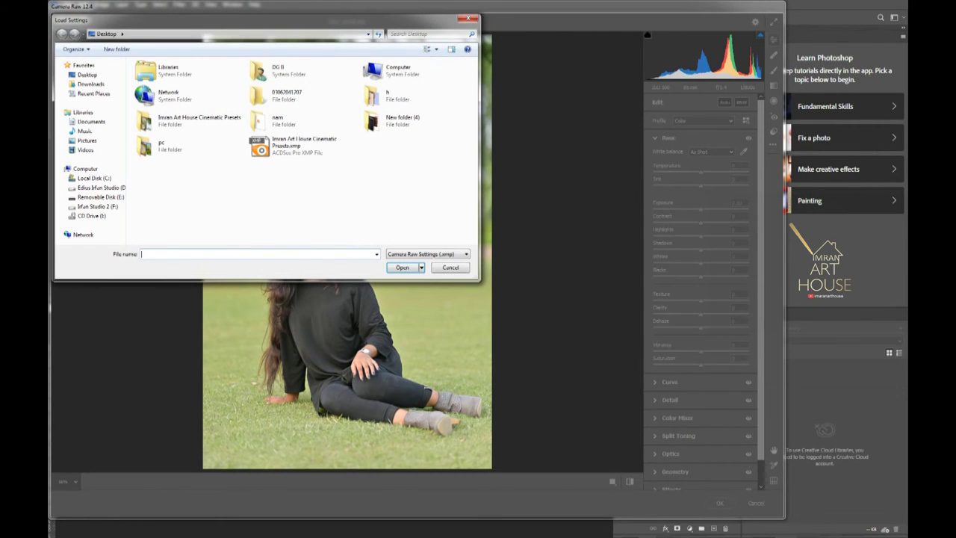
{"action": "left_click", "coordinate": [295, 145]}
{"action": "left_click", "coordinate": [402, 267]}
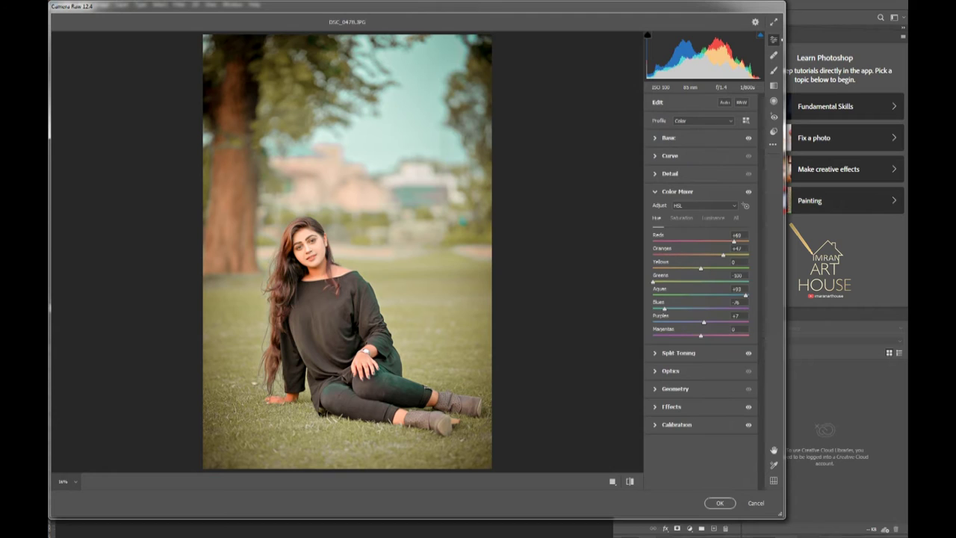
- Lower the Red Primary saturation to +13 in Calibration, undoing a trial hue change
{"action": "left_click", "coordinate": [737, 248]}
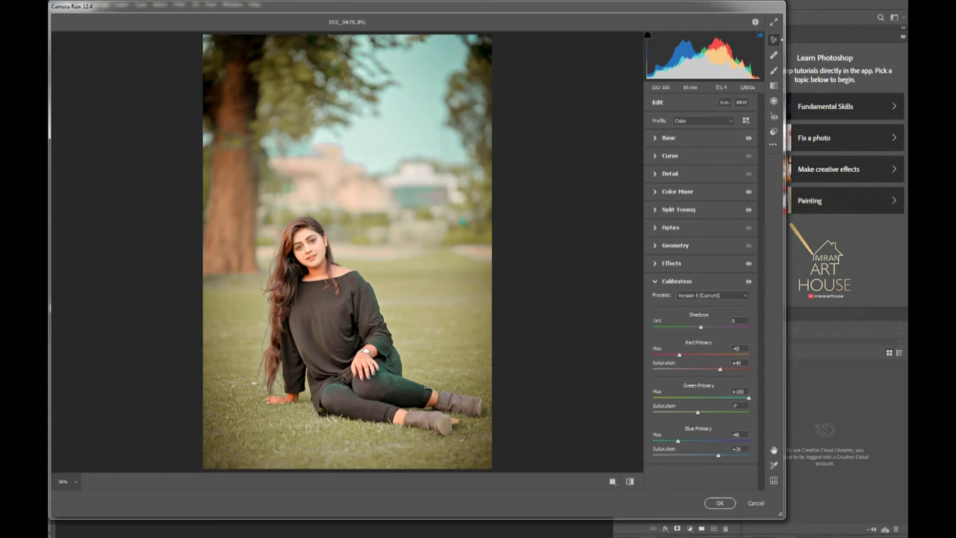
{"action": "type", "text": "-68"}
{"action": "key", "text": "Return"}
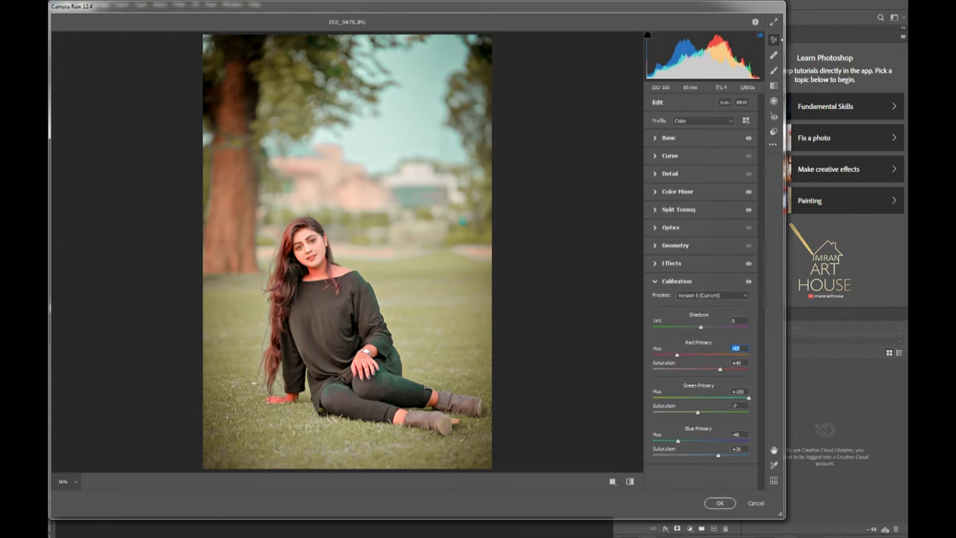
{"action": "key", "text": "ctrl+z"}
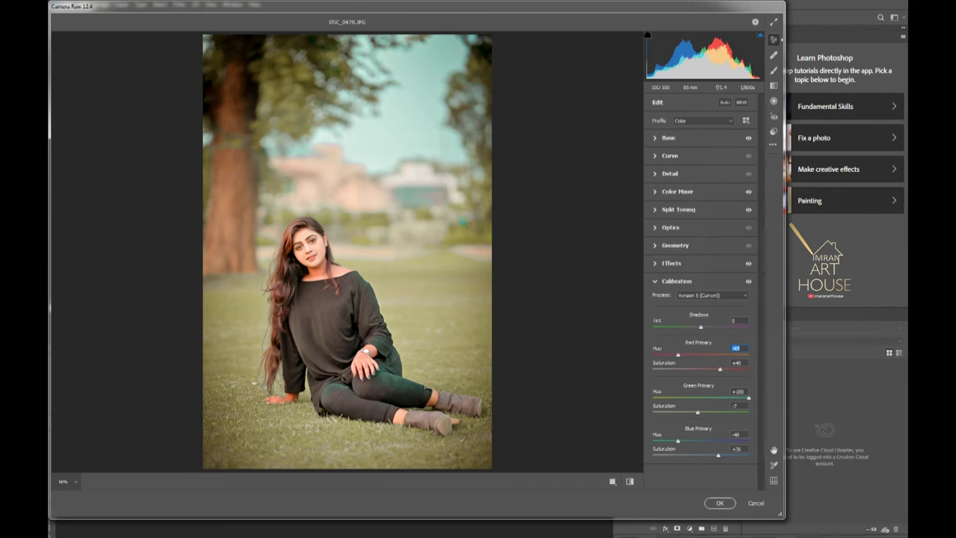
{"action": "key", "text": "Tab"}
{"action": "type", "text": "13"}
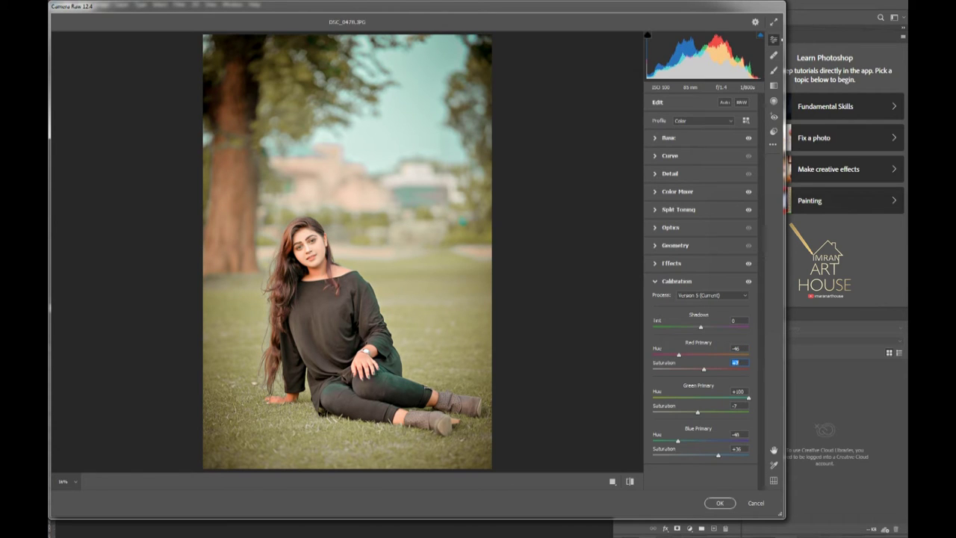
{"action": "key", "text": "Return"}
- Set Blacks to -67 in the Basic panel
{"action": "left_click", "coordinate": [774, 130]}
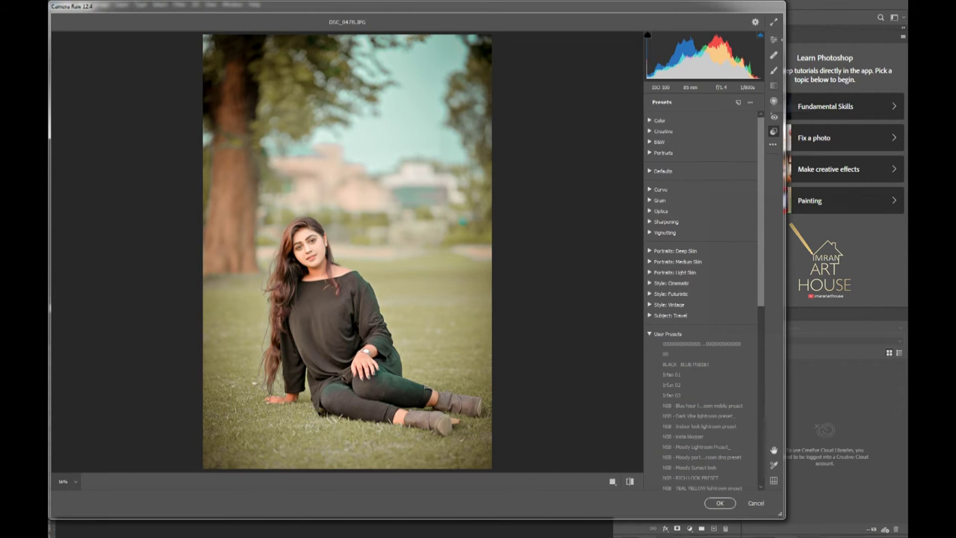
{"action": "left_click", "coordinate": [773, 39]}
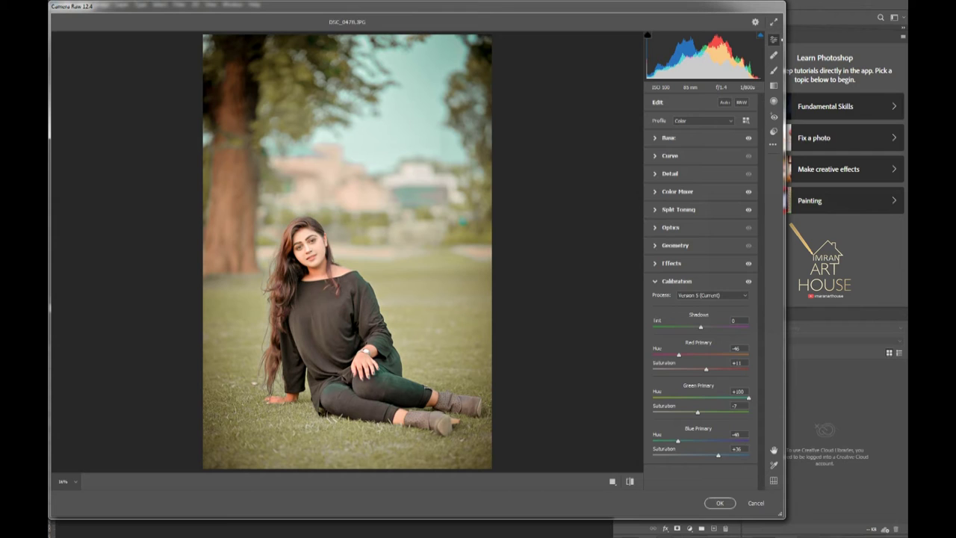
{"action": "left_click", "coordinate": [668, 137]}
{"action": "left_click", "coordinate": [736, 269]}
{"action": "type", "text": "-67"}
{"action": "key", "text": "Return"}
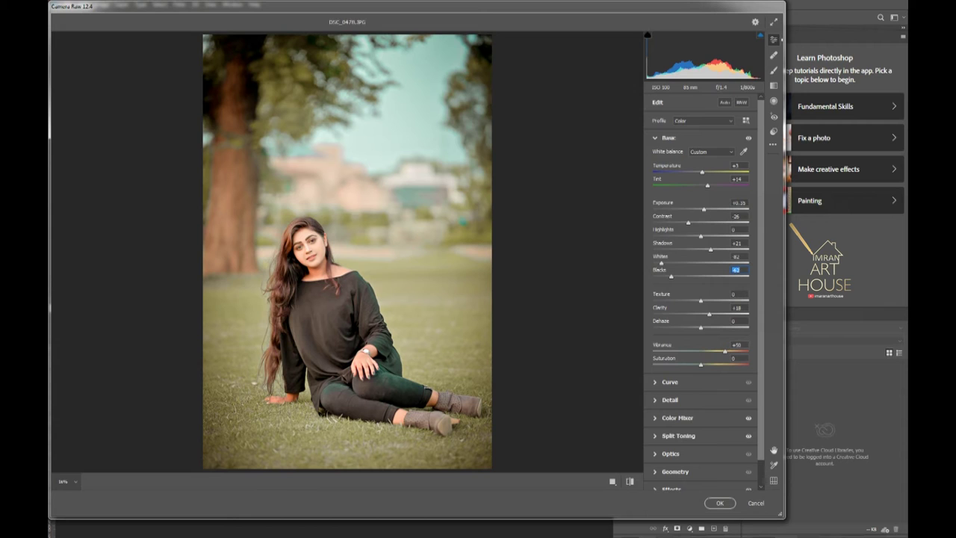
- Draw a large radial filter over the woman with exposure at -0.05
{"action": "left_click", "coordinate": [773, 101]}
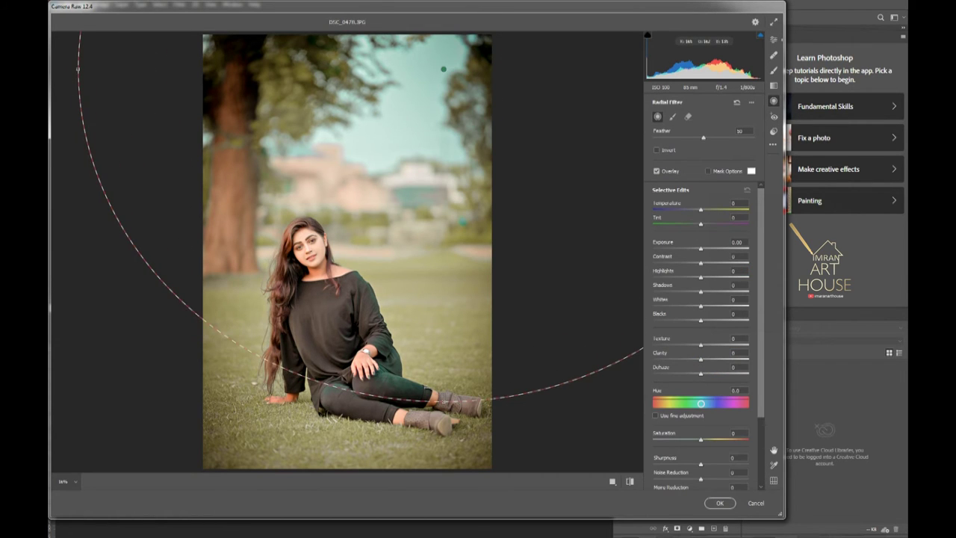
{"action": "mouse_move", "coordinate": [418, 369]}
{"action": "left_mouse_down"}
{"action": "mouse_move", "coordinate": [347, 459]}
{"action": "mouse_move", "coordinate": [133, 282]}
{"action": "left_mouse_up"}
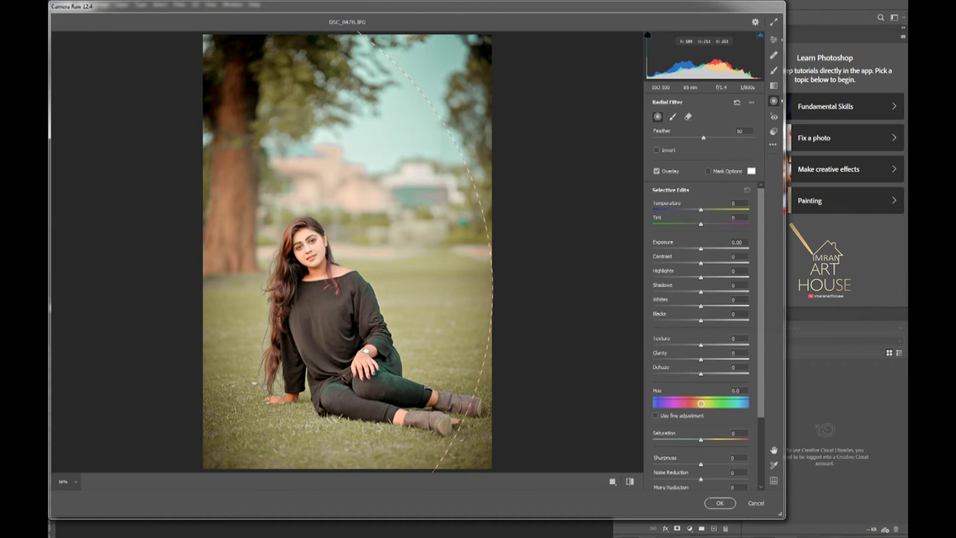
{"action": "left_click", "coordinate": [737, 242]}
{"action": "type", "text": "-1.8"}
{"action": "key", "text": "Return"}
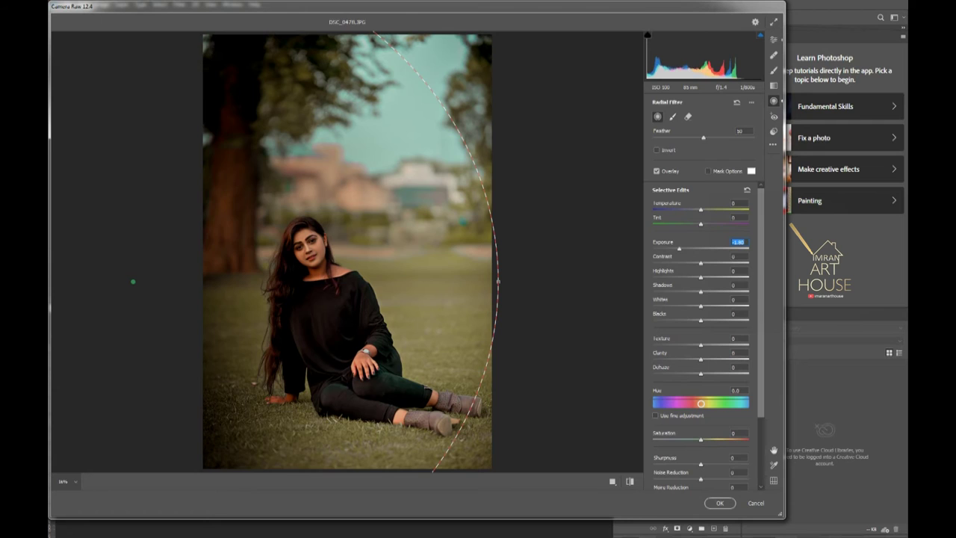
{"action": "key", "text": "Up"}
{"action": "key", "text": "Up"}
{"action": "key", "text": "Up"}
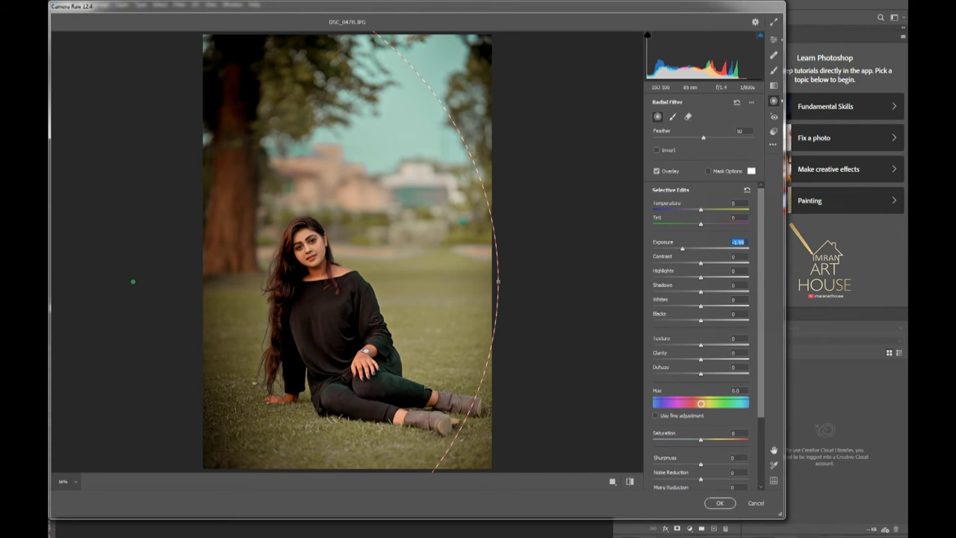
{"action": "type", "text": "-0.25"}
{"action": "key", "text": "Return"}
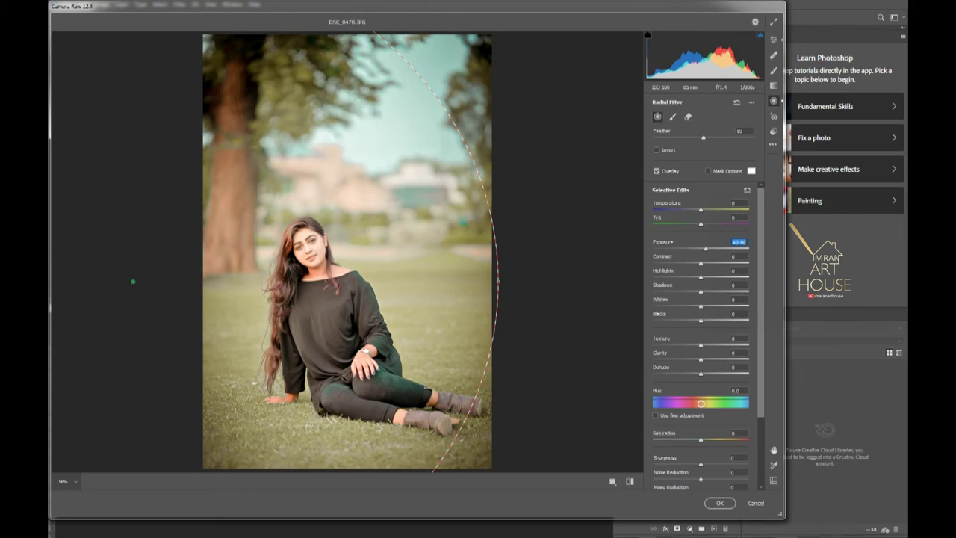
{"action": "key", "text": "Up"}
{"action": "key", "text": "Up"}
{"action": "key", "text": "Up"}
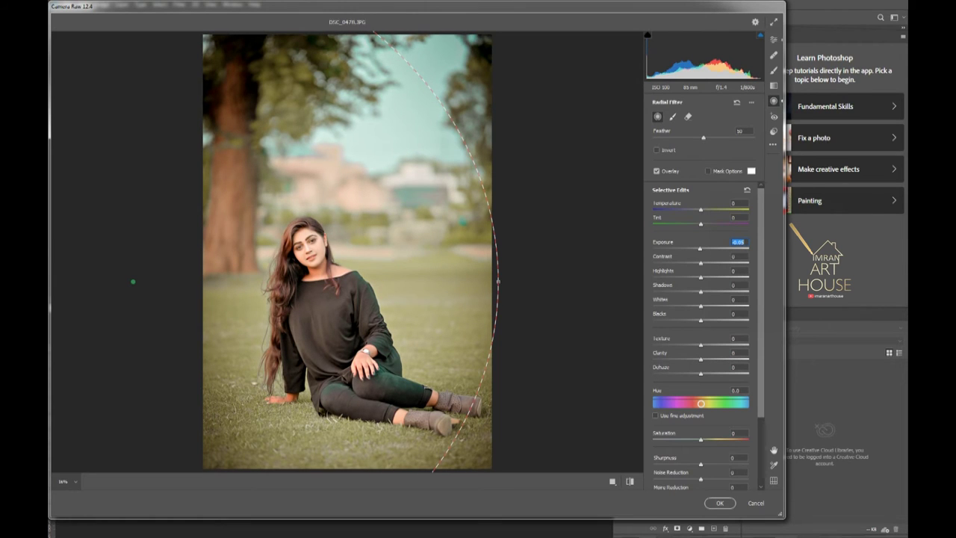
- Reset the radial filter's local adjustments and move it to the upper right
{"action": "right_click", "coordinate": [218, 158]}
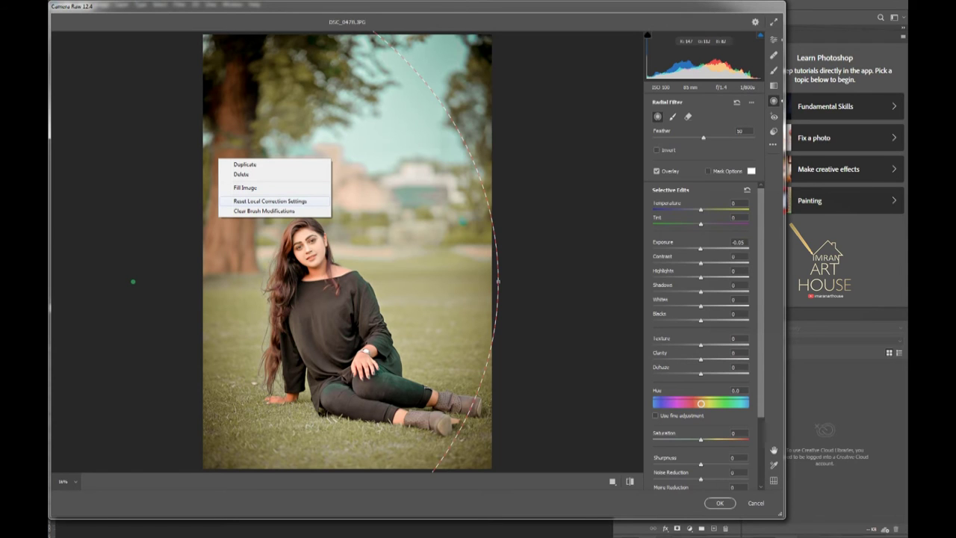
{"action": "left_click", "coordinate": [270, 201]}
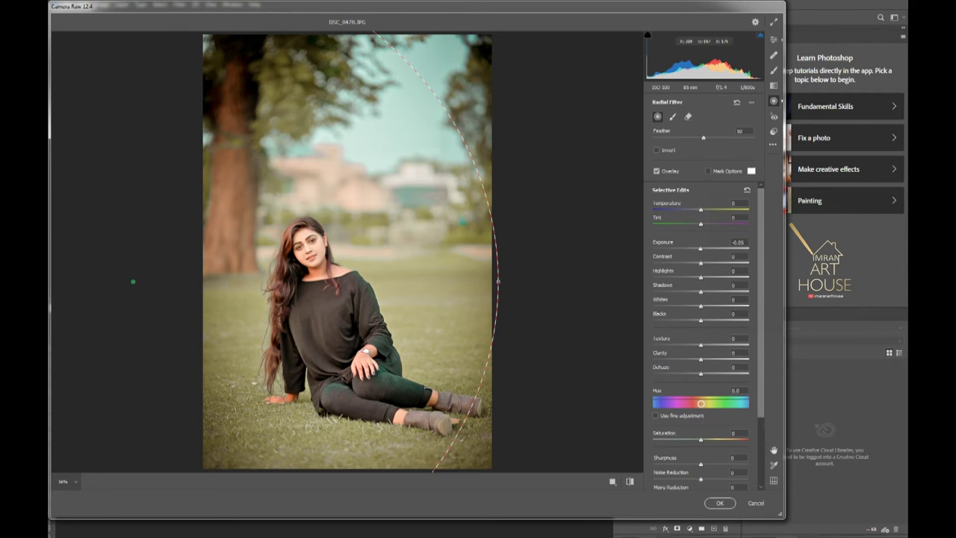
{"action": "left_click_drag", "start_coordinate": [133, 281], "coordinate": [495, 111]}
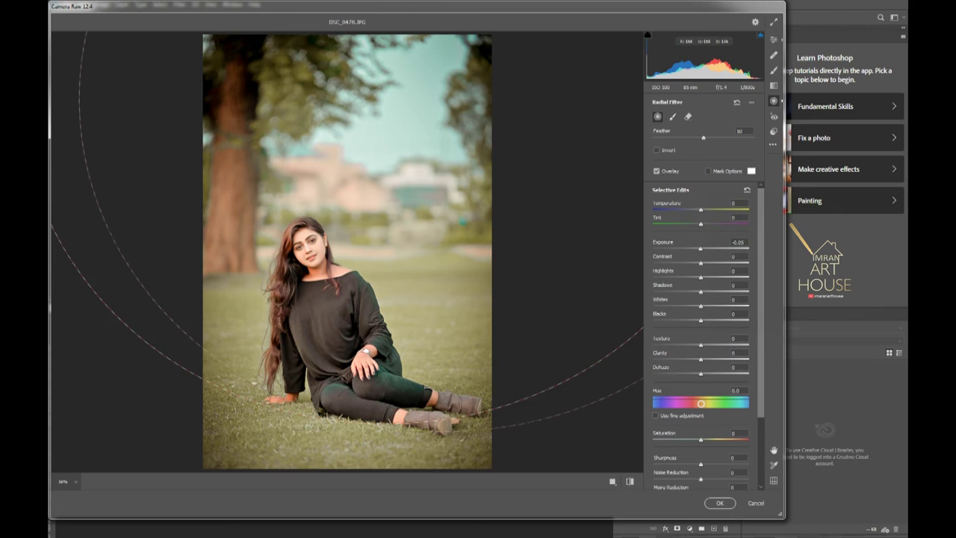
- Shrink the radial filter and leave its range mask at None
{"action": "left_click_drag", "start_coordinate": [129, 110], "coordinate": [188, 111]}
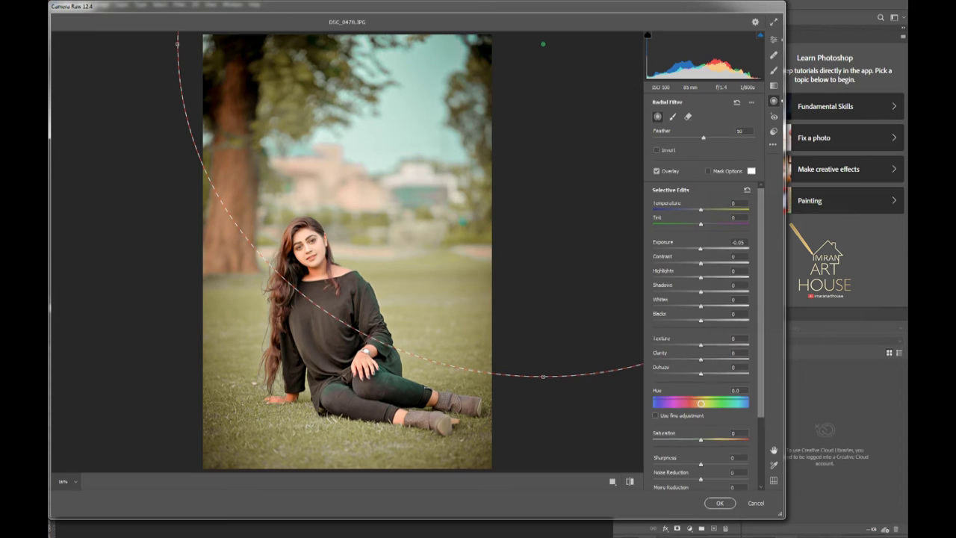
{"action": "scroll", "coordinate": [700, 336], "scroll_direction": "down", "scroll_amount": 3}
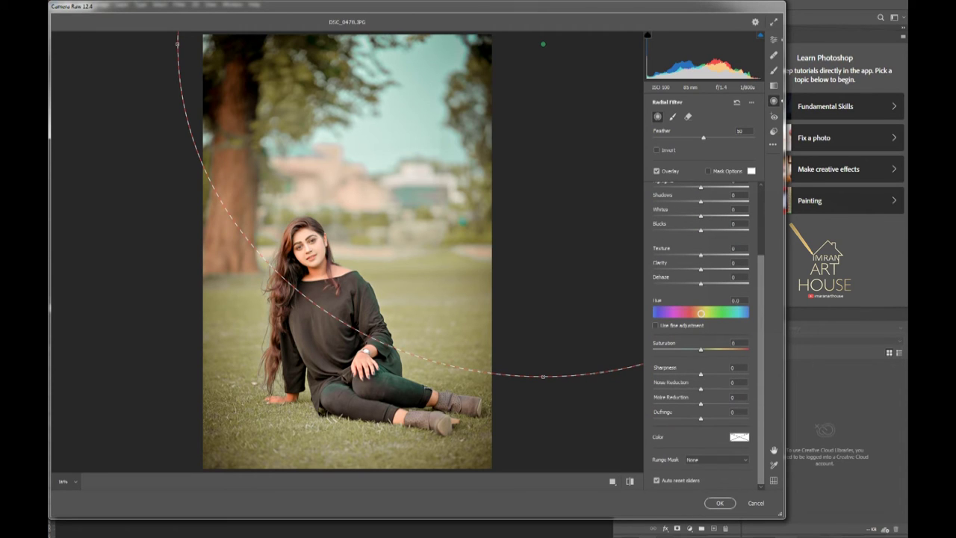
{"action": "left_click", "coordinate": [716, 459]}
{"action": "left_click", "coordinate": [698, 464]}
{"action": "left_click", "coordinate": [657, 480]}
{"action": "scroll", "coordinate": [700, 336], "scroll_direction": "up", "scroll_amount": 2}
{"action": "scroll", "coordinate": [700, 336], "scroll_direction": "up", "scroll_amount": 1}
- Invert the radial filter and darken the outside area to -1.35 exposure
{"action": "left_click", "coordinate": [738, 242]}
{"action": "type", "text": "0.2"}
{"action": "key", "text": "Return"}
{"action": "left_click", "coordinate": [656, 149]}
{"action": "left_click", "coordinate": [737, 242]}
{"action": "type", "text": "-1.35"}
{"action": "key", "text": "Return"}
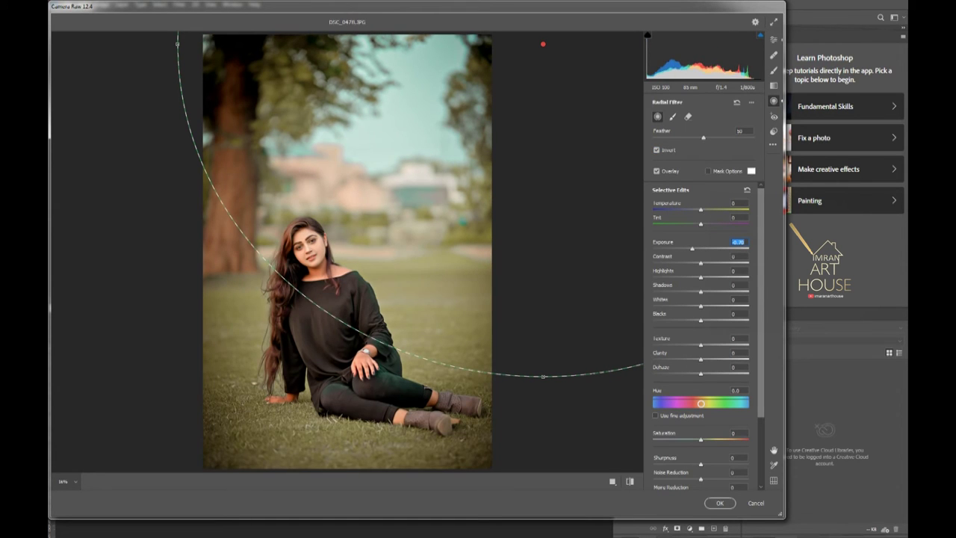
- Reposition and enlarge the radial filter around the woman with exposure -1.15
{"action": "mouse_move", "coordinate": [543, 44]}
{"action": "left_mouse_down"}
{"action": "mouse_move", "coordinate": [373, 246]}
{"action": "mouse_move", "coordinate": [330, 231]}
{"action": "mouse_move", "coordinate": [209, 247]}
{"action": "left_mouse_up"}
{"action": "type", "text": "-1.5"}
{"action": "key", "text": "Return"}
{"action": "type", "text": "-1.15"}
{"action": "key", "text": "Return"}
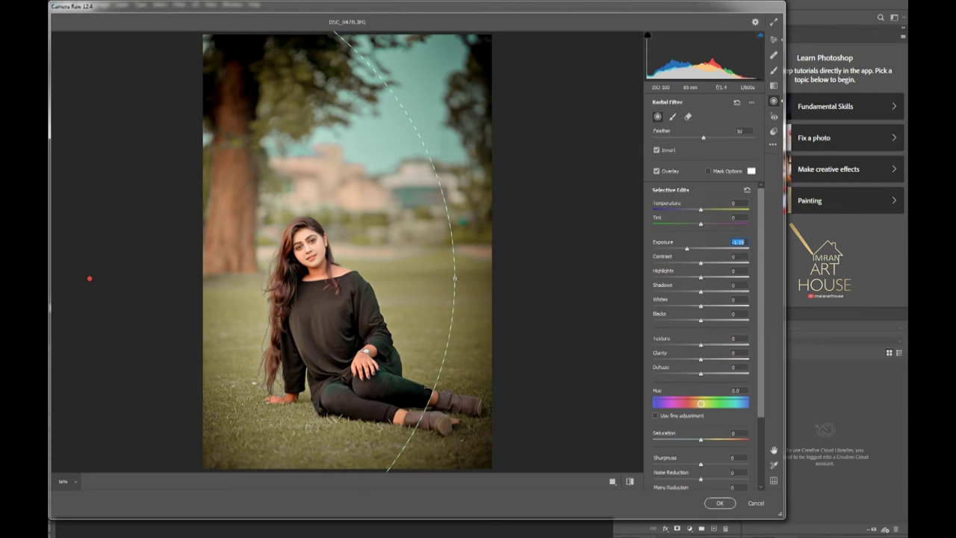
{"action": "left_click_drag", "start_coordinate": [90, 278], "coordinate": [166, 279]}
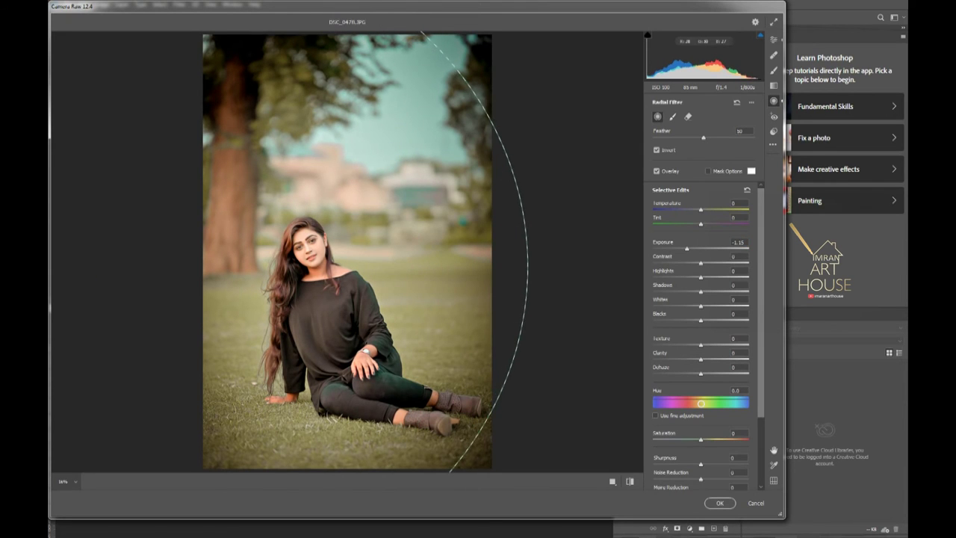
{"action": "left_click_drag", "start_coordinate": [531, 269], "coordinate": [539, 332]}
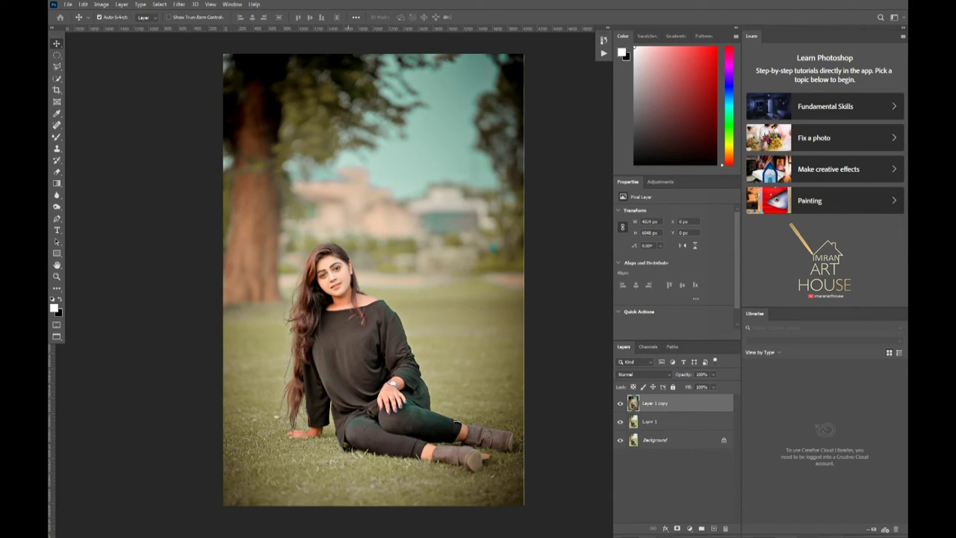
- Delete Layer 1, leaving Layer 1 copy selected above the Background
{"action": "right_click", "coordinate": [466, 228]}
{"action": "left_click", "coordinate": [491, 231]}
{"action": "key", "text": "Right"}
{"action": "key", "text": "Right"}
{"action": "key", "text": "Right"}
{"action": "key", "text": "Left"}
{"action": "key", "text": "Left"}
{"action": "key", "text": "Left"}
{"action": "key", "text": "alt+bracketleft"}
{"action": "key", "text": "Delete"}
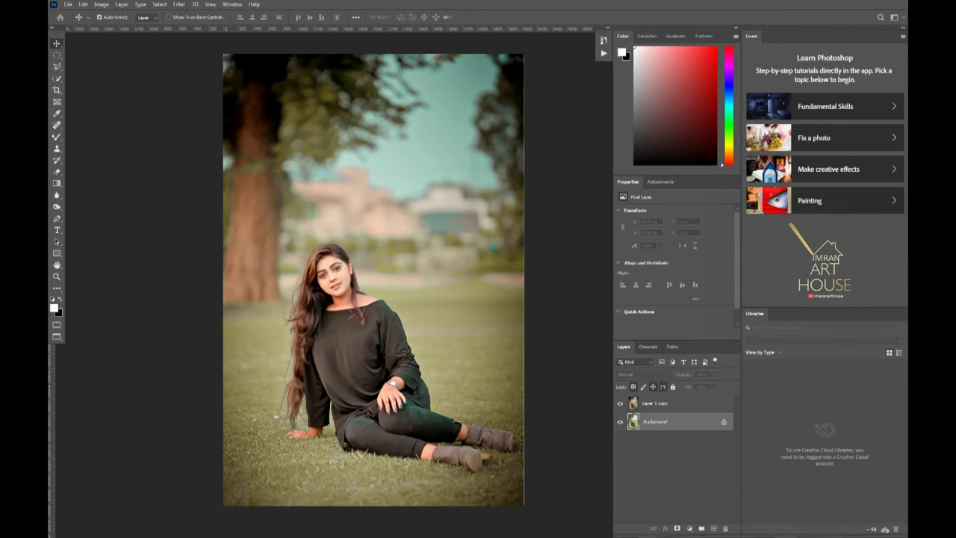
{"action": "key", "text": "alt+bracketright"}
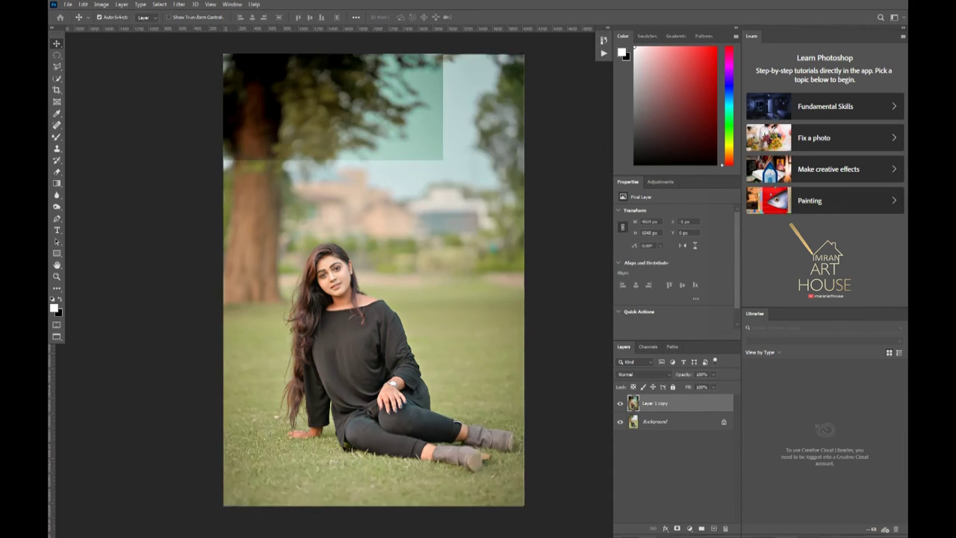
- Zoom in closely on the woman's face
{"action": "key", "text": "ctrl+plus"}
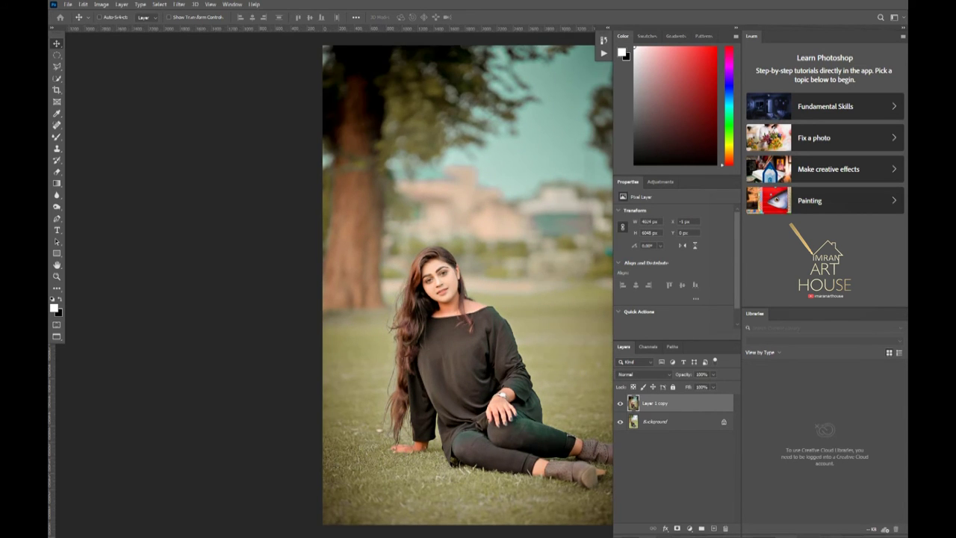
{"action": "key", "text": "ctrl+plus"}
{"action": "key", "text": "ctrl+plus"}
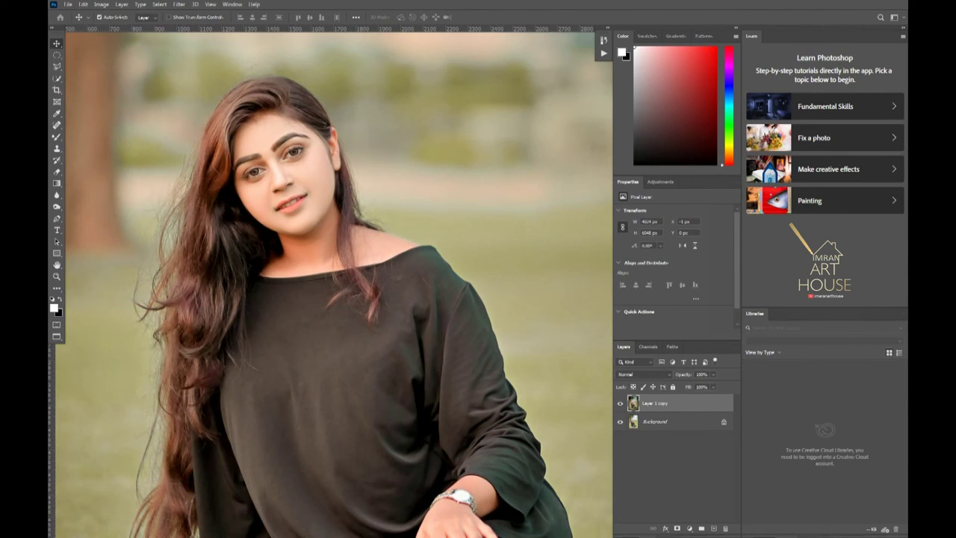
{"action": "key", "text": "ctrl+plus"}
{"action": "key", "text": "ctrl+plus"}
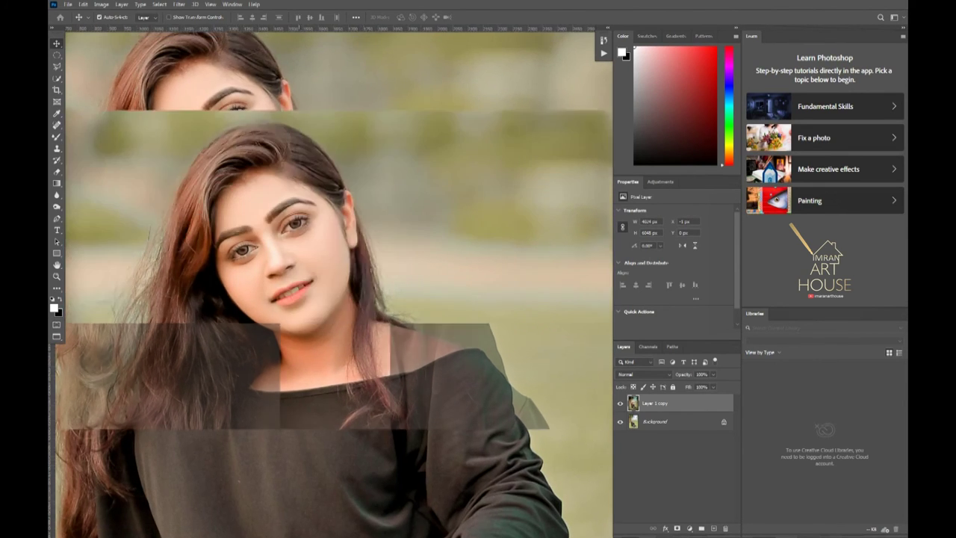
{"action": "key", "text": "ctrl+plus"}
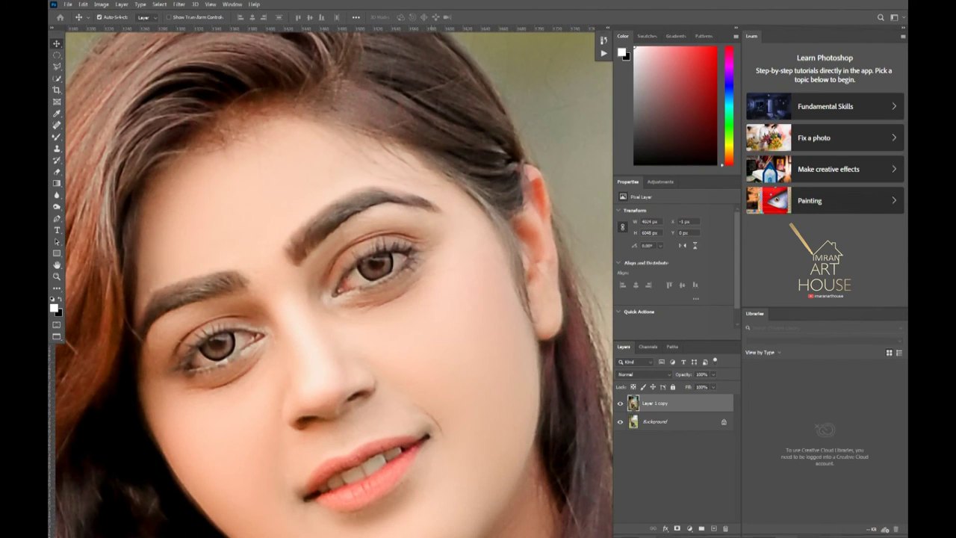
- Choose the Dodge tool and adjust its brush size and exposure strength
{"action": "left_click", "coordinate": [57, 206]}
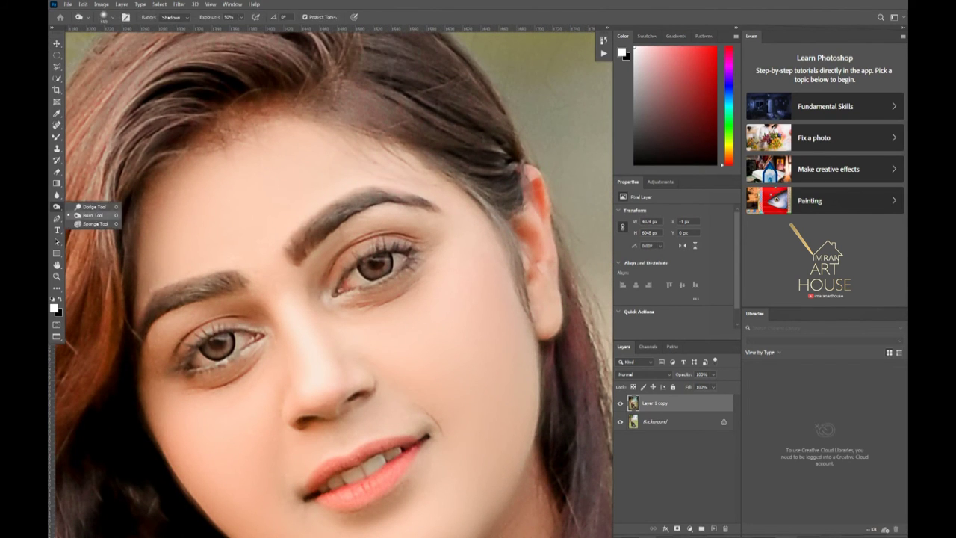
{"action": "left_click", "coordinate": [91, 206]}
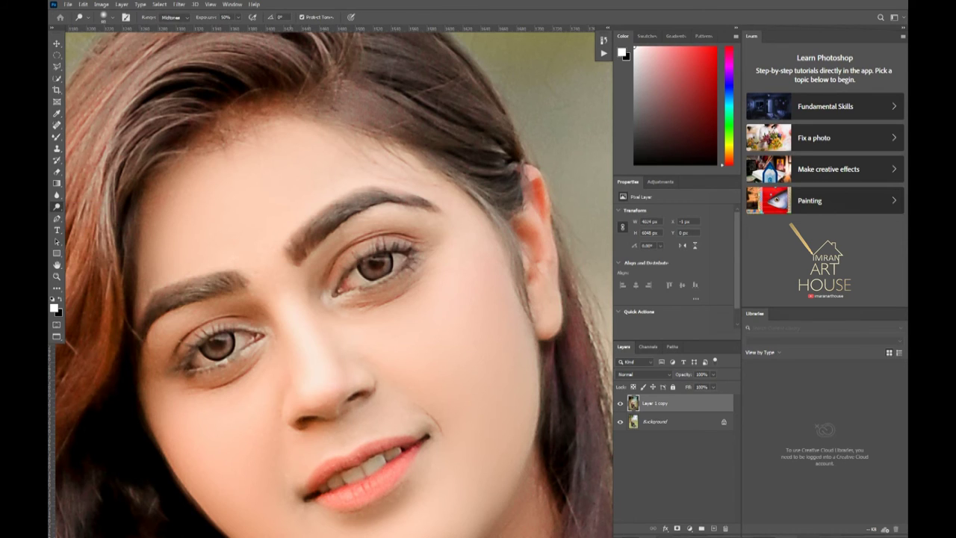
{"action": "key", "text": "bracketleft"}
{"action": "left_click", "coordinate": [237, 17]}
{"action": "key", "text": "bracketright"}
{"action": "key", "text": "bracketright"}
{"action": "key", "text": "bracketleft"}
{"action": "key", "text": "bracketleft"}
{"action": "key", "text": "bracketright"}
{"action": "key", "text": "bracketleft"}
{"action": "key", "text": "bracketright"}
{"action": "key", "text": "bracketleft"}
- Burn the shadows of both eyebrows and the lash lines darker
{"action": "right_click", "coordinate": [56, 206]}
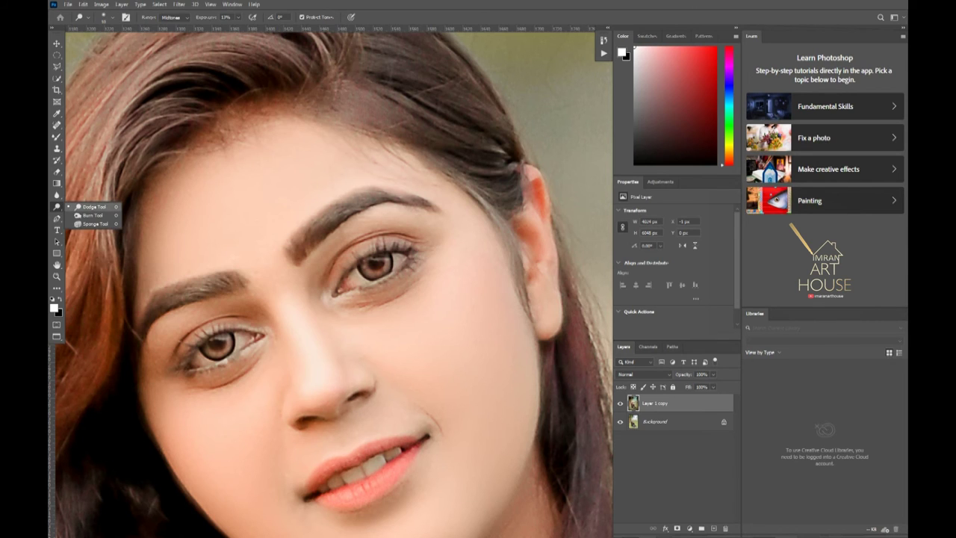
{"action": "left_click", "coordinate": [86, 213]}
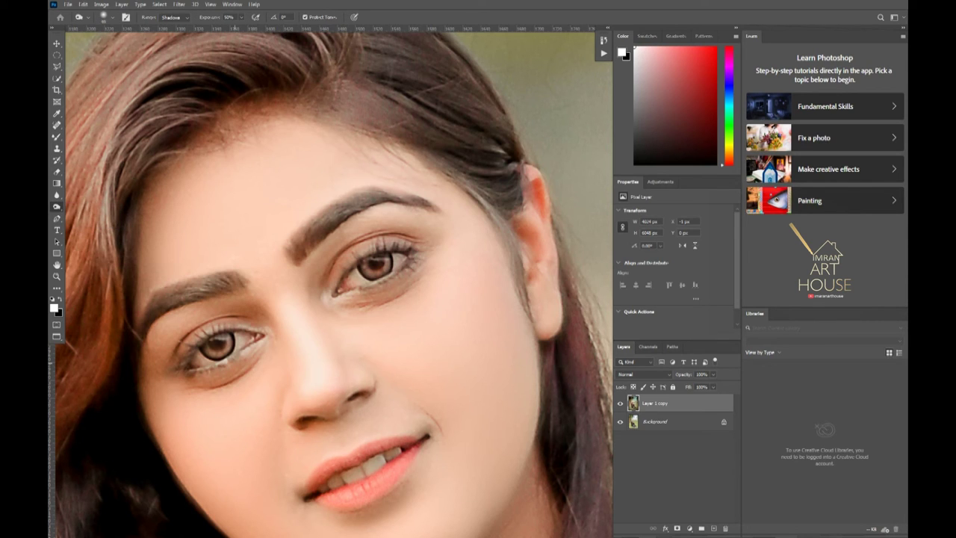
{"action": "left_click_drag", "start_coordinate": [192, 371], "coordinate": [231, 354]}
{"action": "mouse_move", "coordinate": [218, 283]}
{"action": "left_mouse_down"}
{"action": "mouse_move", "coordinate": [167, 299]}
{"action": "mouse_move", "coordinate": [207, 280]}
{"action": "left_mouse_up"}
{"action": "mouse_move", "coordinate": [294, 260]}
{"action": "left_mouse_down"}
{"action": "mouse_move", "coordinate": [323, 216]}
{"action": "mouse_move", "coordinate": [343, 204]}
{"action": "left_mouse_up"}
{"action": "mouse_move", "coordinate": [314, 233]}
{"action": "left_mouse_down"}
{"action": "mouse_move", "coordinate": [377, 193]}
{"action": "mouse_move", "coordinate": [408, 203]}
{"action": "left_mouse_up"}
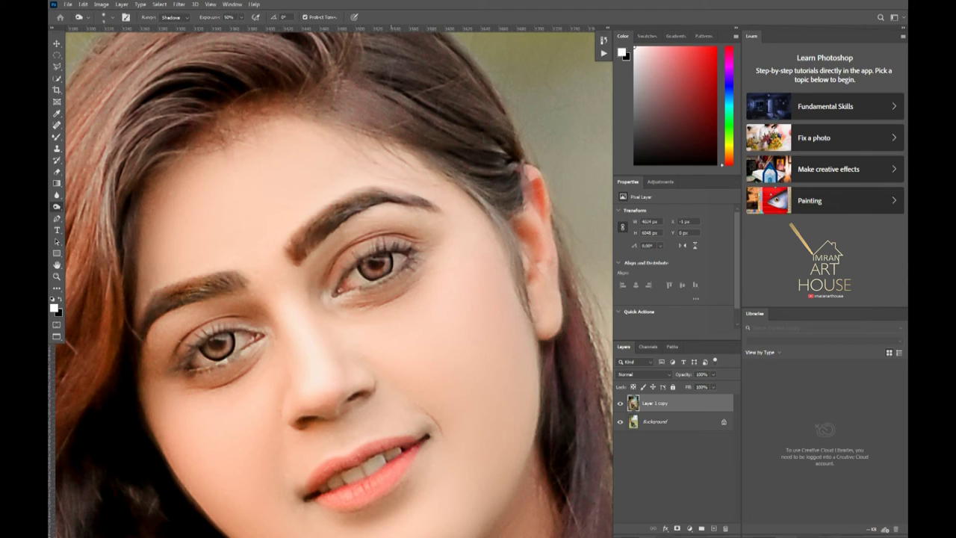
{"action": "left_click_drag", "start_coordinate": [337, 284], "coordinate": [373, 253]}
- Center the whole photo in view and add a new empty layer above the portrait
{"action": "scroll", "coordinate": [481, 284], "scroll_direction": "down", "scroll_amount": 3}
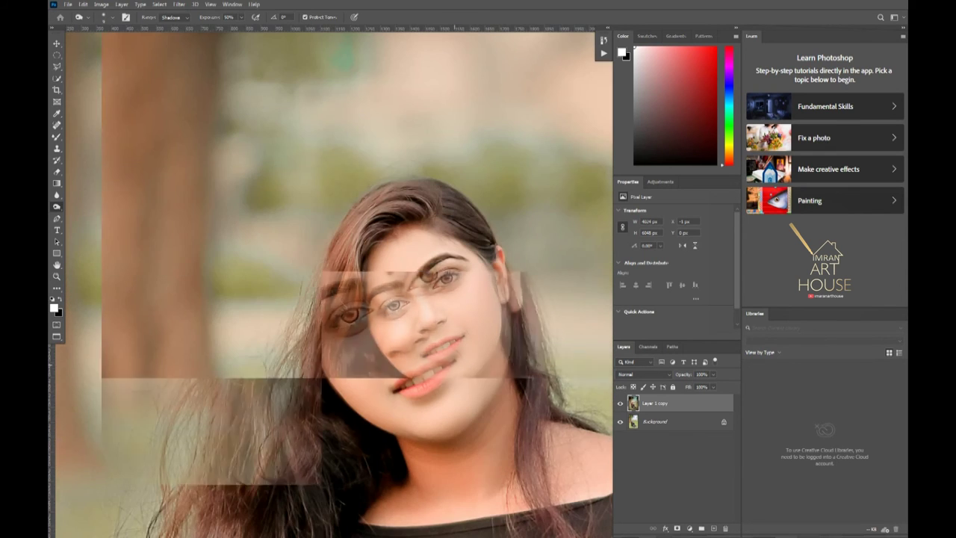
{"action": "scroll", "coordinate": [443, 173], "scroll_direction": "down", "scroll_amount": 1}
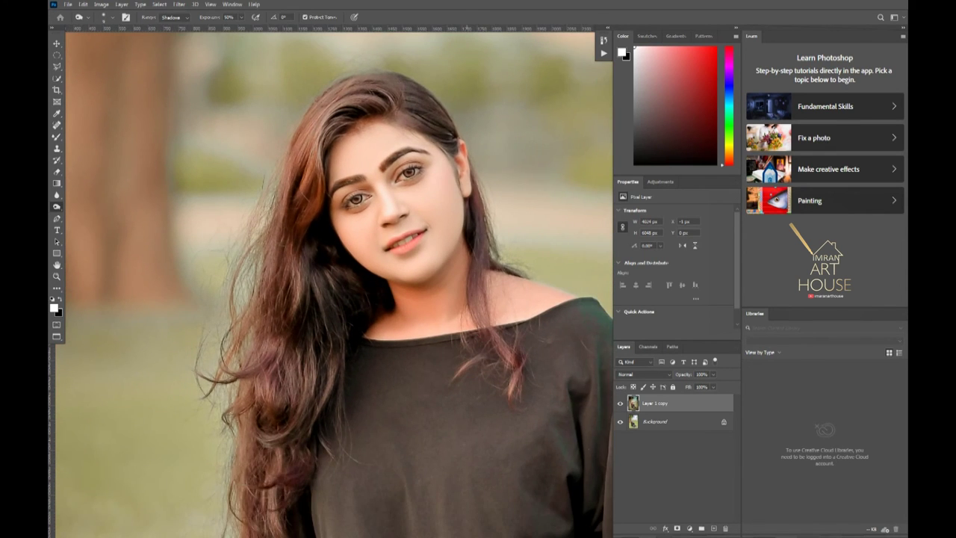
{"action": "scroll", "coordinate": [443, 172], "scroll_direction": "down", "scroll_amount": 2}
{"action": "scroll", "coordinate": [486, 291], "scroll_direction": "down", "scroll_amount": 1}
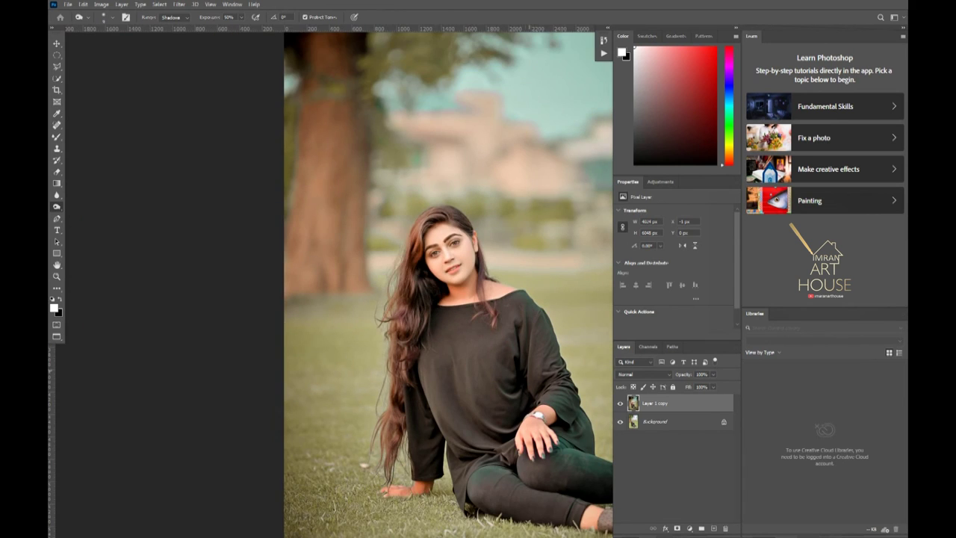
{"action": "left_click_drag", "start_coordinate": [486, 291], "coordinate": [407, 236]}
{"action": "scroll", "coordinate": [489, 273], "scroll_direction": "down", "scroll_amount": 1}
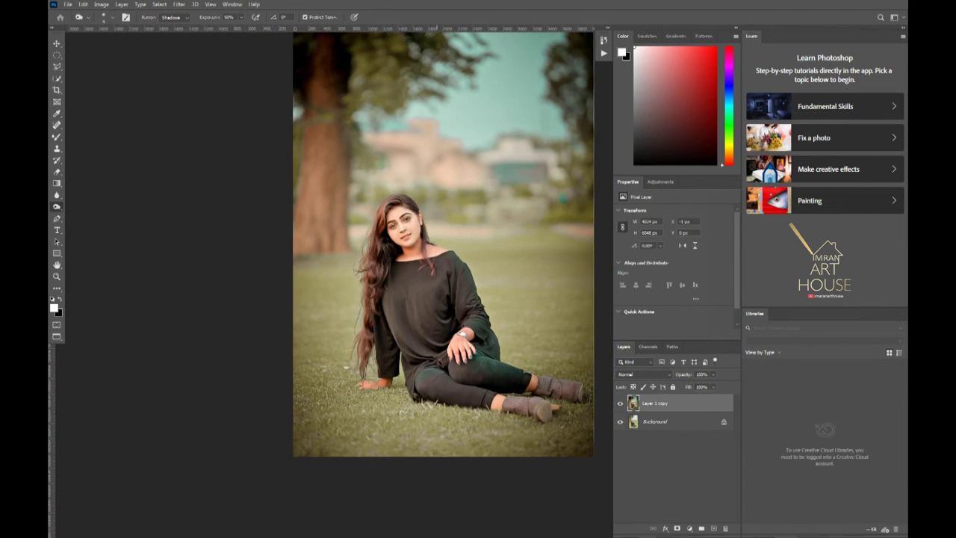
{"action": "scroll", "coordinate": [481, 239], "scroll_direction": "down", "scroll_amount": 1}
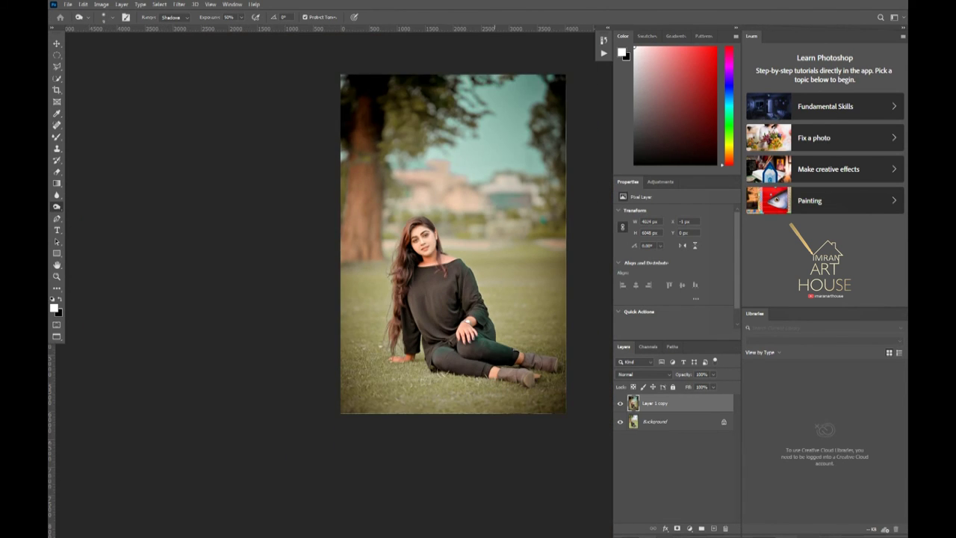
{"action": "left_click_drag", "start_coordinate": [478, 247], "coordinate": [412, 284]}
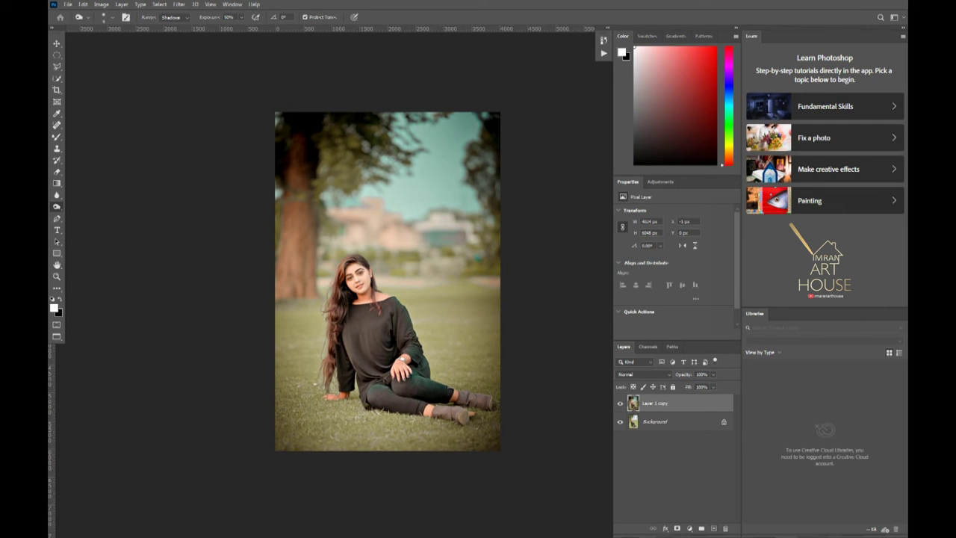
{"action": "left_click", "coordinate": [677, 528]}
{"action": "left_click", "coordinate": [713, 528]}
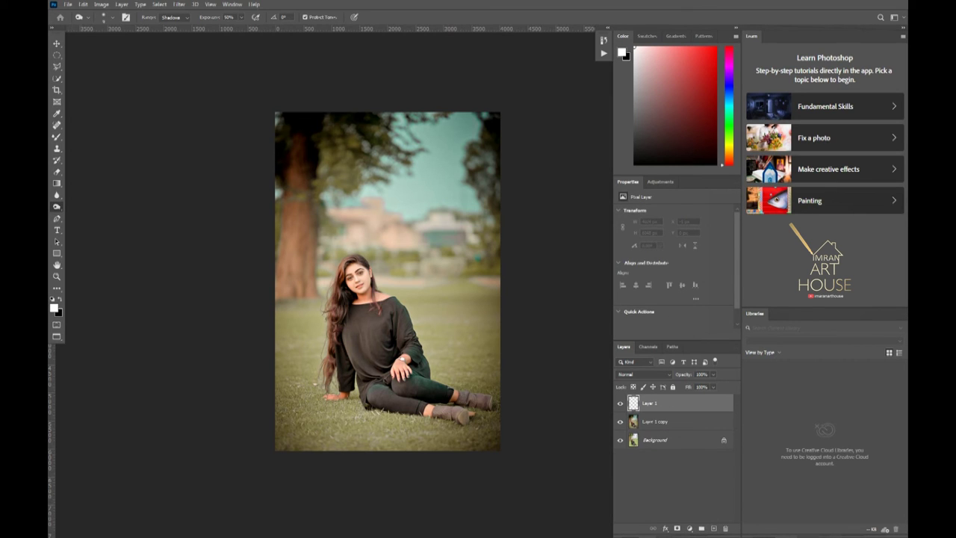
- Set the foreground colour to a bright saturated orange, about #ffae00
{"action": "left_click", "coordinate": [53, 307]}
{"action": "left_click_drag", "start_coordinate": [483, 127], "coordinate": [483, 229]}
{"action": "left_click", "coordinate": [472, 127]}
{"action": "left_click_drag", "start_coordinate": [483, 229], "coordinate": [483, 227]}
- Paint a large, soft orange brush glow over the photo on Layer 1
{"action": "left_click", "coordinate": [563, 123]}
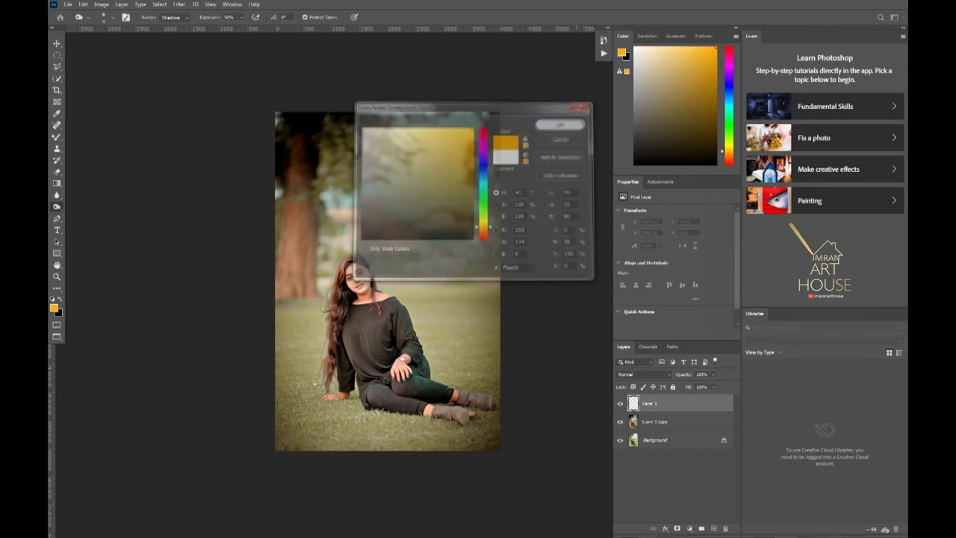
{"action": "key", "text": "bracketright"}
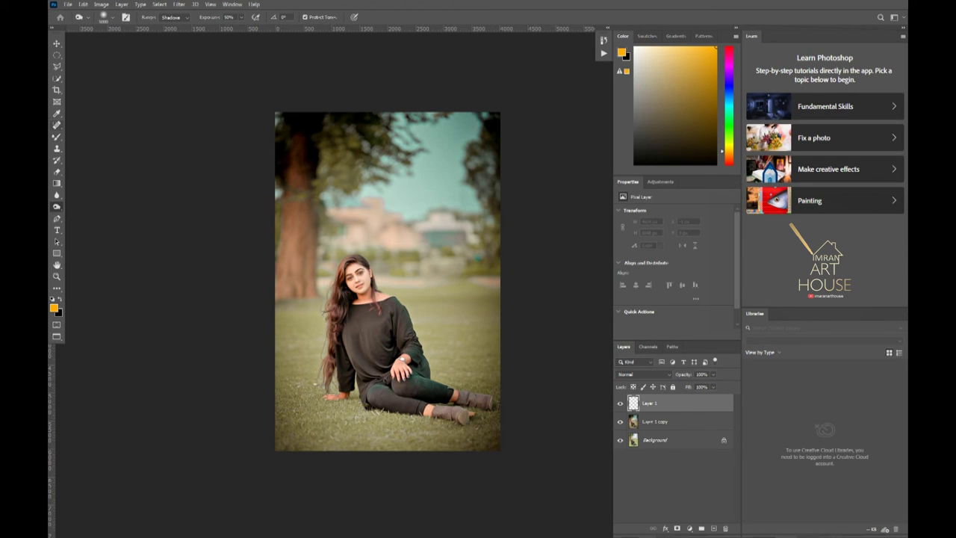
{"action": "left_click", "coordinate": [56, 137]}
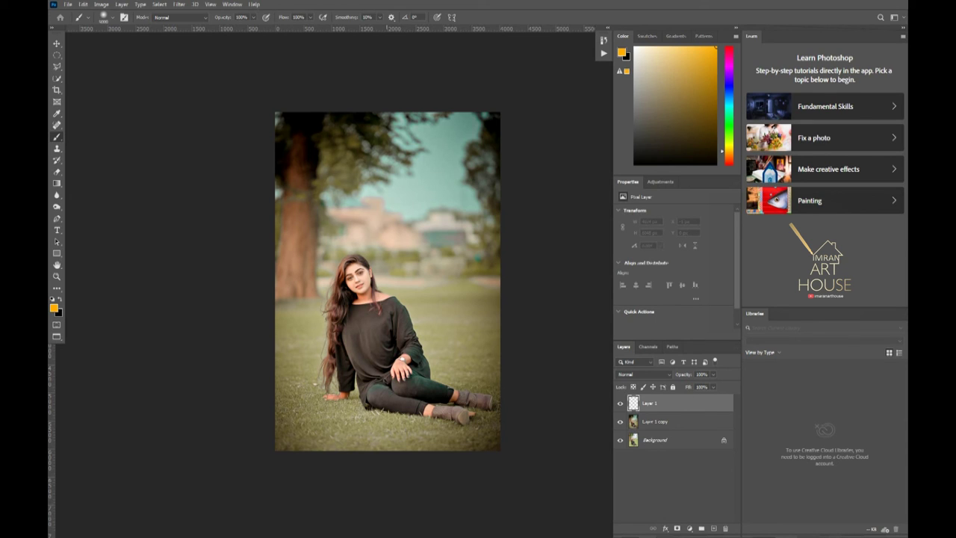
{"action": "left_click", "coordinate": [377, 217]}
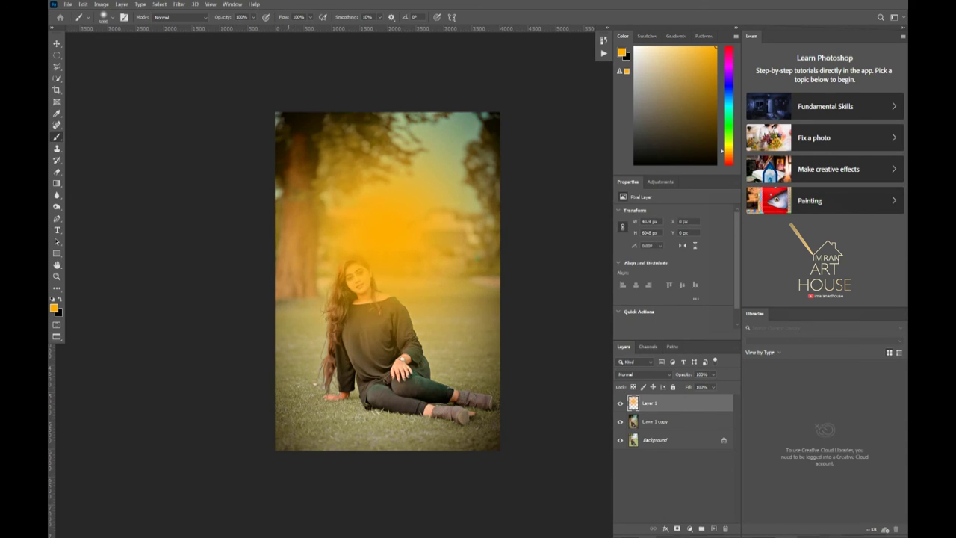
- Move the orange glow into the top-right corner and erase its excess along the top edge
{"action": "key", "text": "v"}
{"action": "left_click_drag", "start_coordinate": [396, 250], "coordinate": [477, 94]}
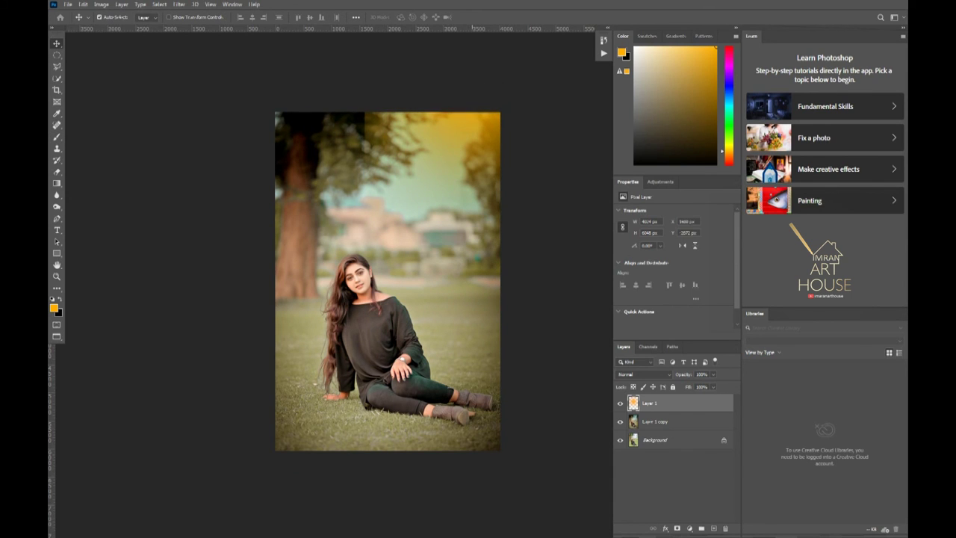
{"action": "key", "text": "e"}
{"action": "left_click_drag", "start_coordinate": [323, 116], "coordinate": [356, 120]}
{"action": "key", "text": "v"}
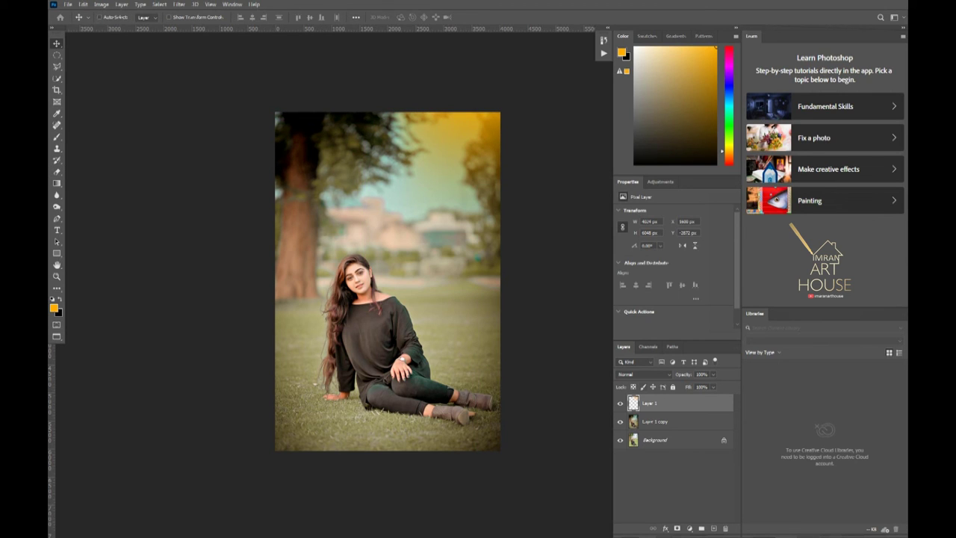
{"action": "key", "text": "ctrl+u"}
- Shift the glow's hue from orange to teal, about +137, with Hue/Saturation
{"action": "left_click_drag", "start_coordinate": [463, 109], "coordinate": [638, 221]}
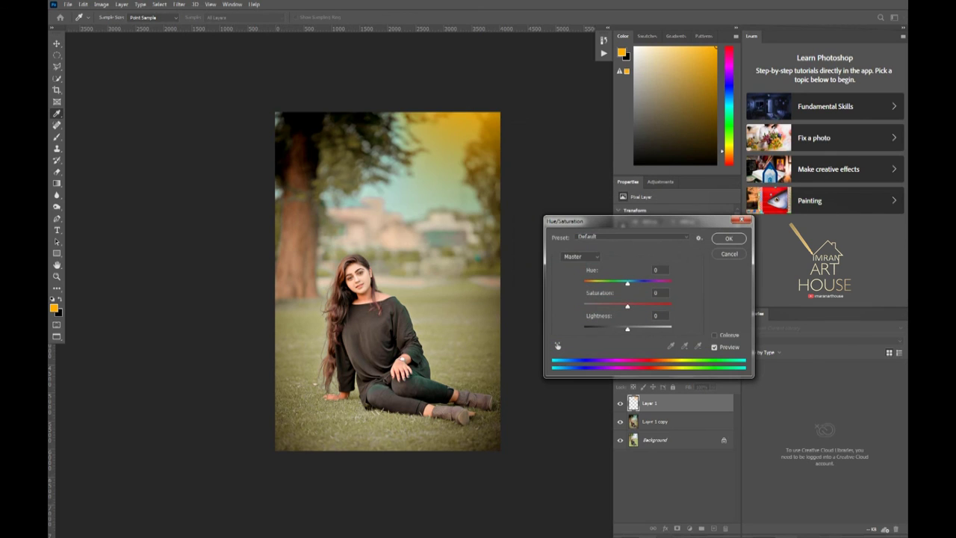
{"action": "mouse_move", "coordinate": [628, 285]}
{"action": "left_mouse_down"}
{"action": "mouse_move", "coordinate": [618, 284]}
{"action": "mouse_move", "coordinate": [665, 284]}
{"action": "left_mouse_up"}
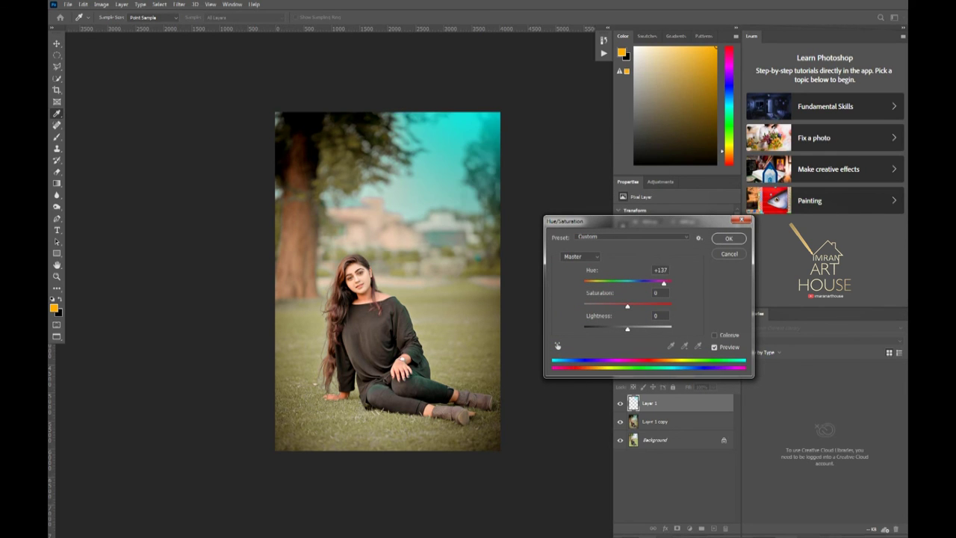
{"action": "key", "text": "Return"}
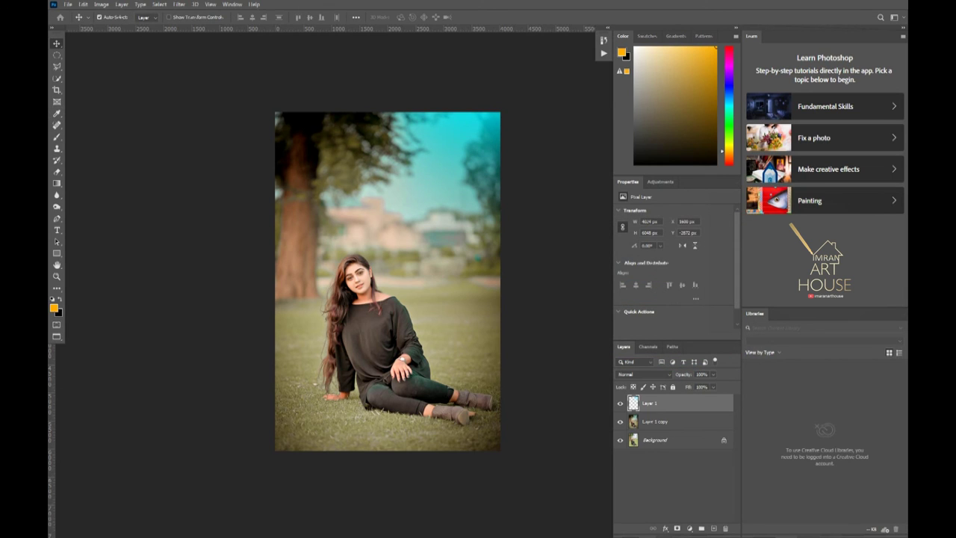
- Lower the glow layer's opacity to 41% and merge it down into the retouched layer
{"action": "left_click", "coordinate": [712, 373]}
{"action": "left_click_drag", "start_coordinate": [717, 384], "coordinate": [688, 384]}
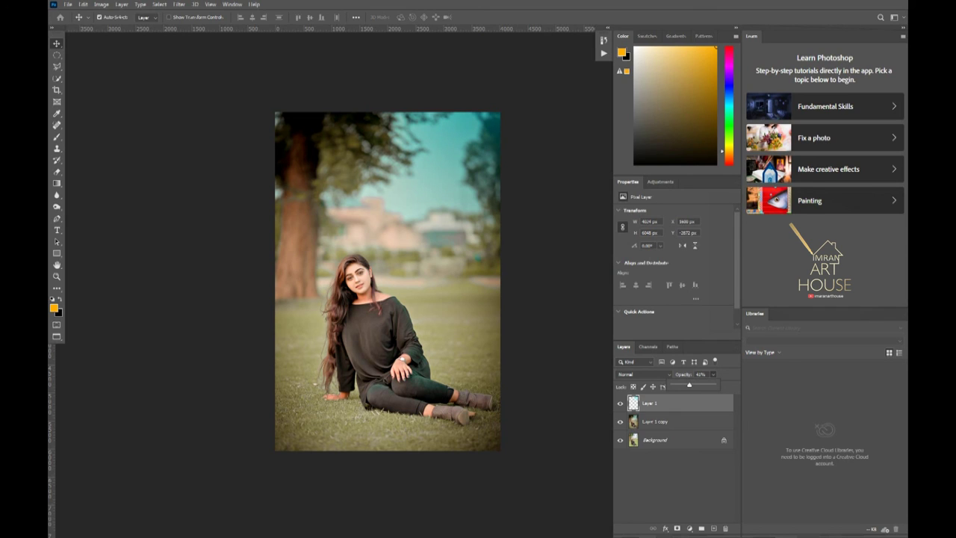
{"action": "key", "text": "Return"}
{"action": "key", "text": "ctrl+e"}
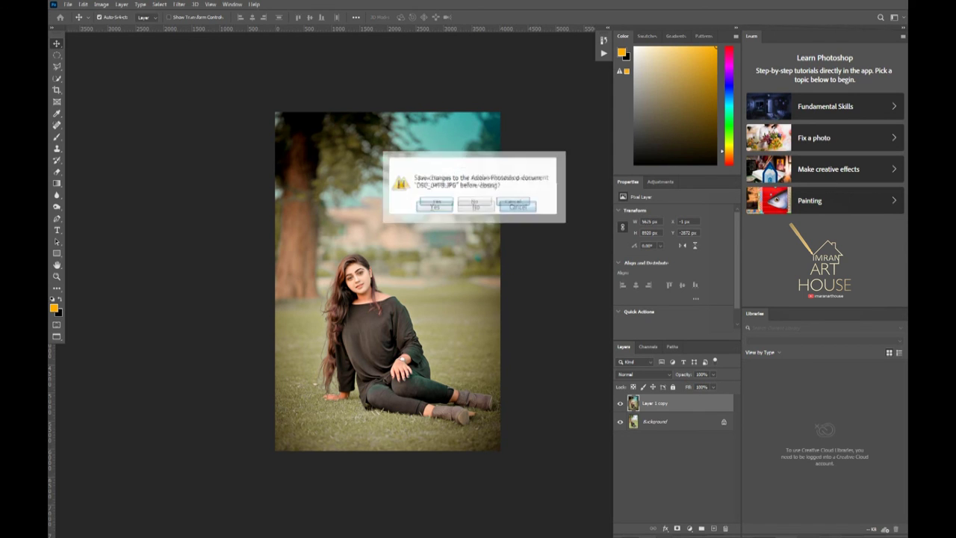
{"action": "key", "text": "Return"}
{"action": "key", "text": "ctrl+plus"}
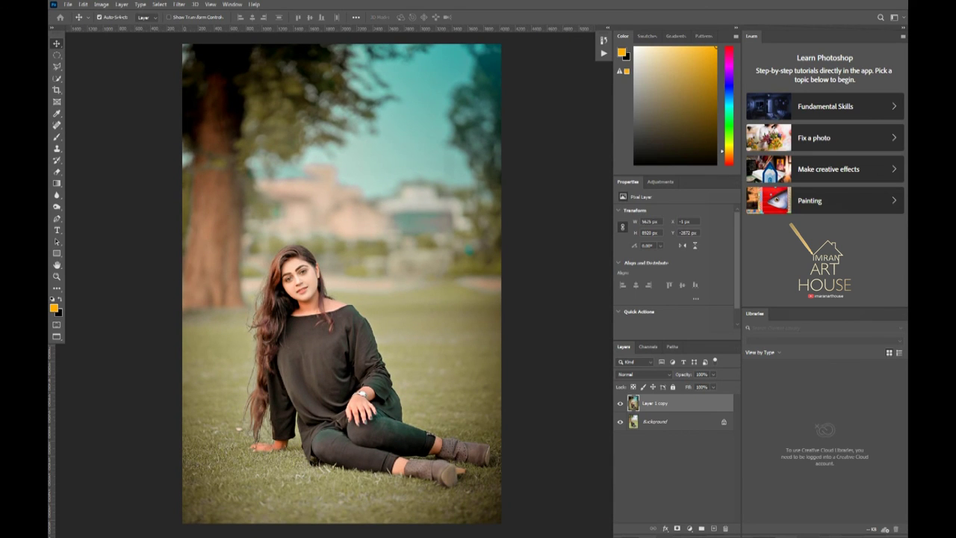
{"action": "key", "text": "ctrl+comma"}
{"action": "key", "text": "ctrl+comma"}
{"action": "left_click", "coordinate": [619, 403]}
{"action": "key", "text": "ctrl+comma"}
{"action": "key", "text": "ctrl+shift+s"}
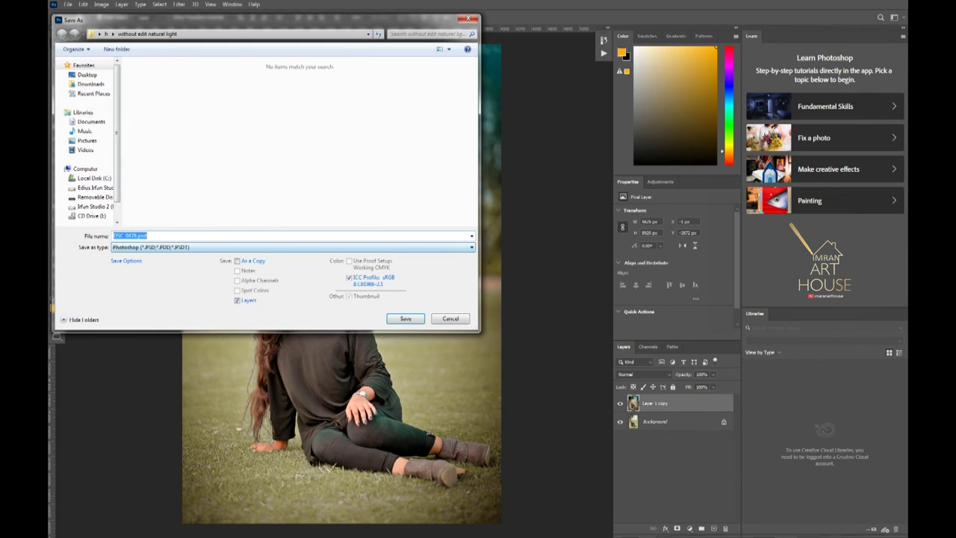
- Save the portrait to the Desktop as JPEG 'Imran Art House Finale' at Quality 12
{"action": "left_click", "coordinate": [86, 74]}
{"action": "left_click", "coordinate": [291, 247]}
{"action": "left_click", "coordinate": [134, 296]}
{"action": "key", "text": "shift+Tab"}
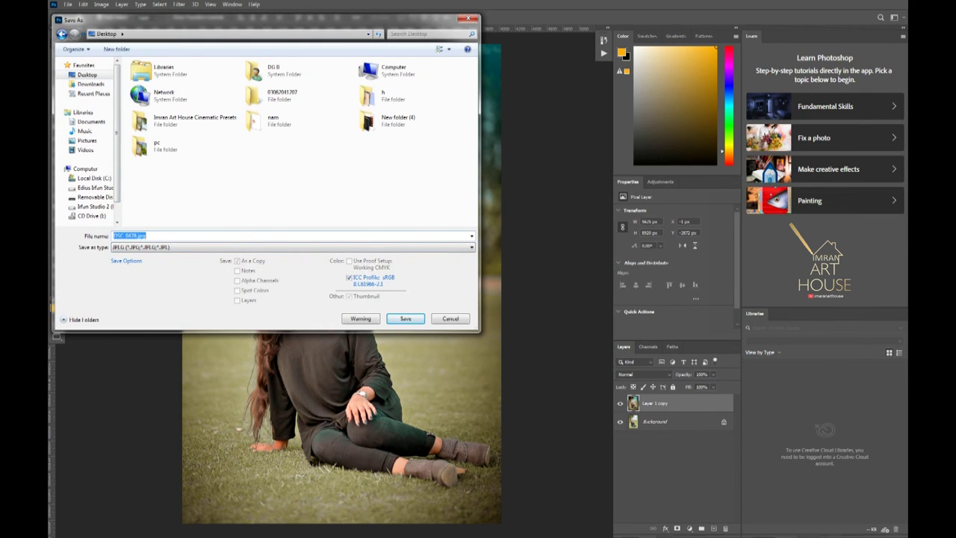
{"action": "type", "text": "I"}
{"action": "type", "text": "mra"}
{"action": "type", "text": " House"}
{"action": "type", "text": "Art"}
{"action": "type", "text": "  F"}
{"action": "type", "text": "inle"}
{"action": "key", "text": "Return"}
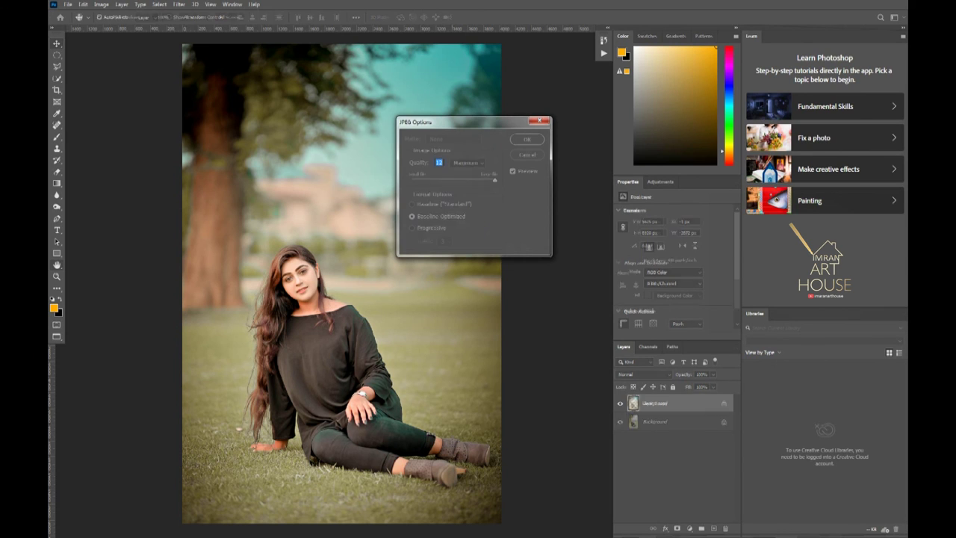
{"action": "left_click", "coordinate": [527, 139]}
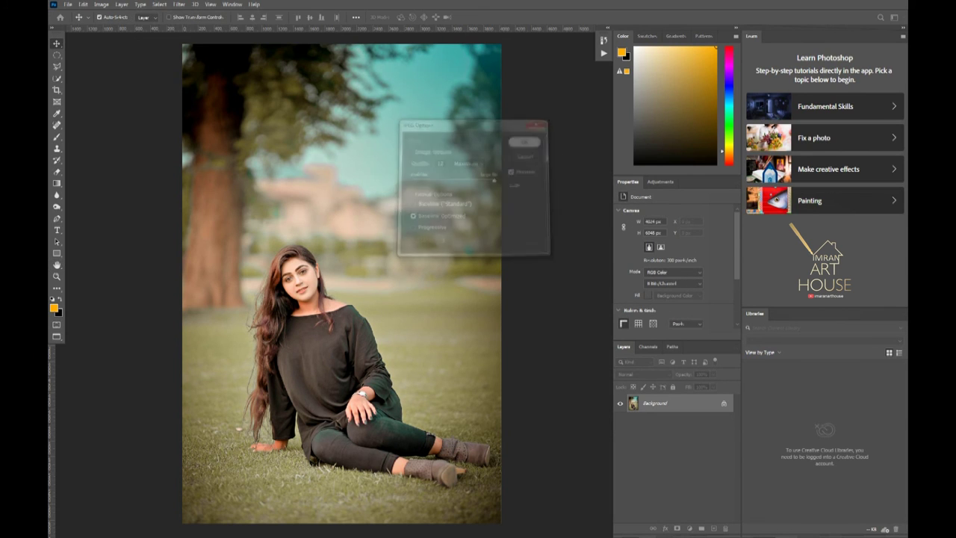